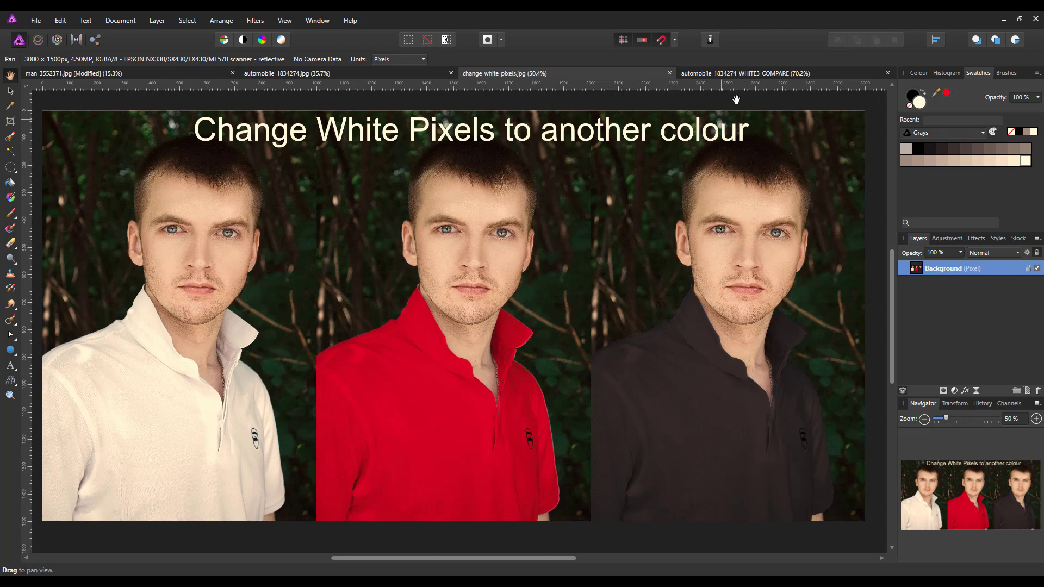
Step: Examine the white-to-black car comparison, and switch to Affinity Designer to view the blacked man and automobile images
{"action": "left_click", "coordinate": [763, 75]}
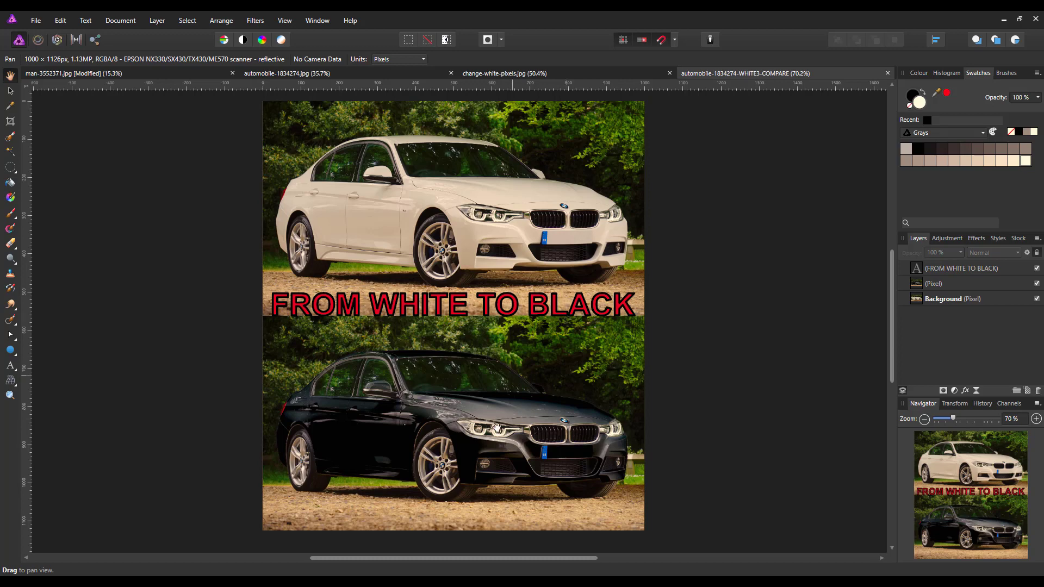
{"action": "mouse_move", "coordinate": [413, 581]}
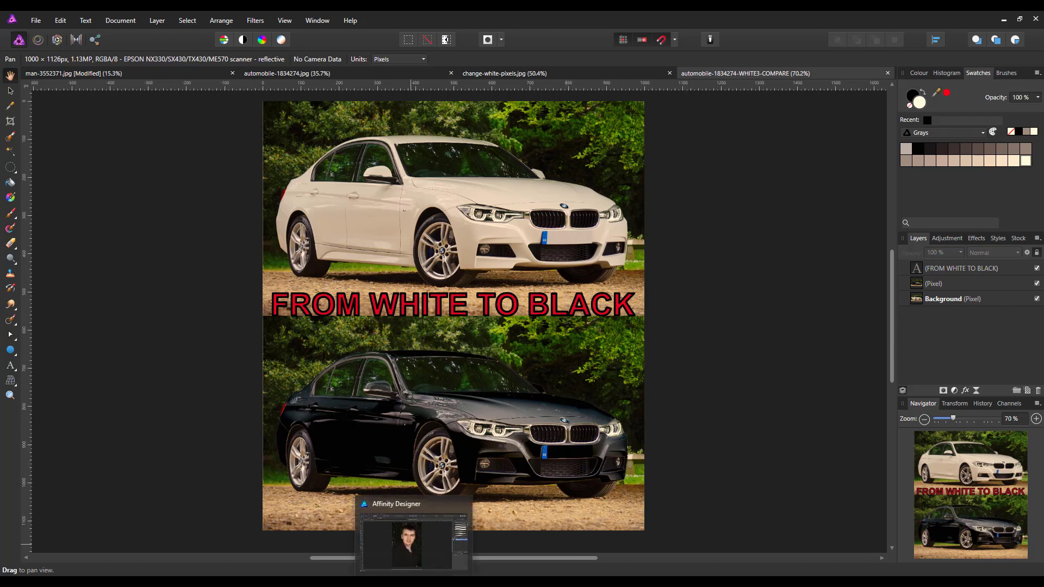
{"action": "left_click", "coordinate": [408, 538]}
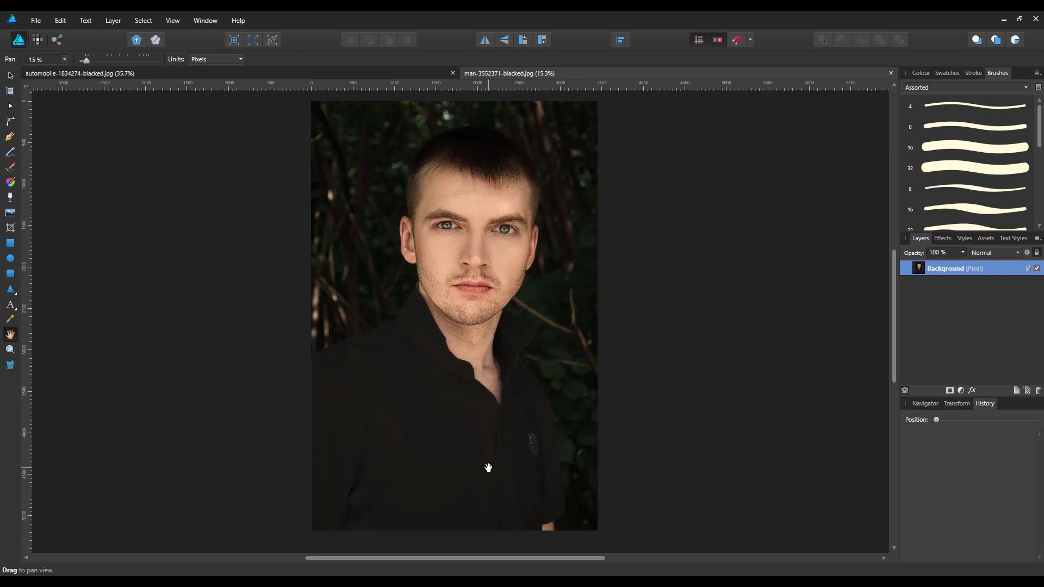
{"action": "left_click", "coordinate": [417, 74]}
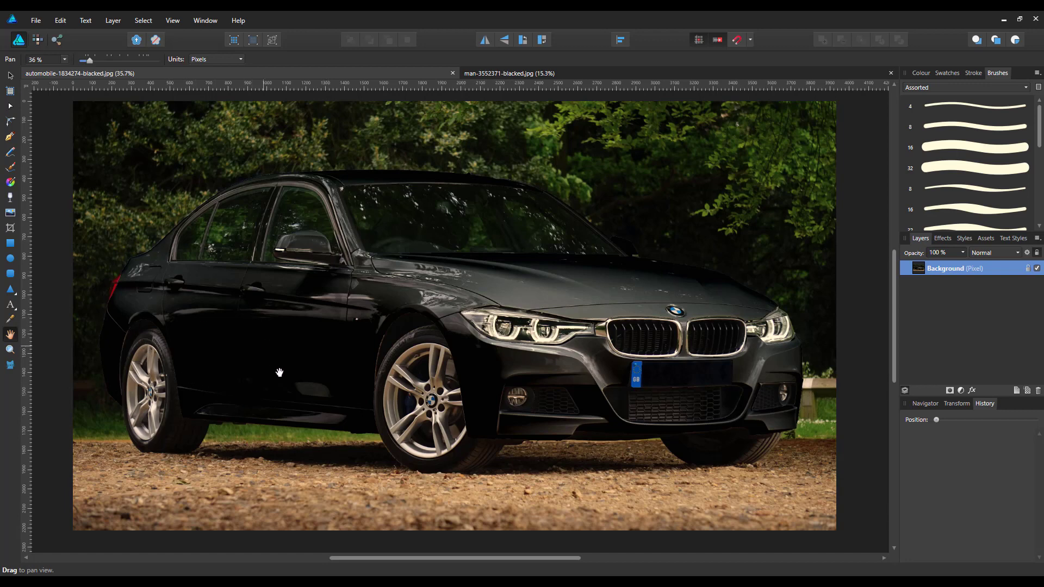
Step: Examine the Pixel Persona tools and the available adjustment layers, and close Affinity Designer
{"action": "left_click", "coordinate": [38, 41]}
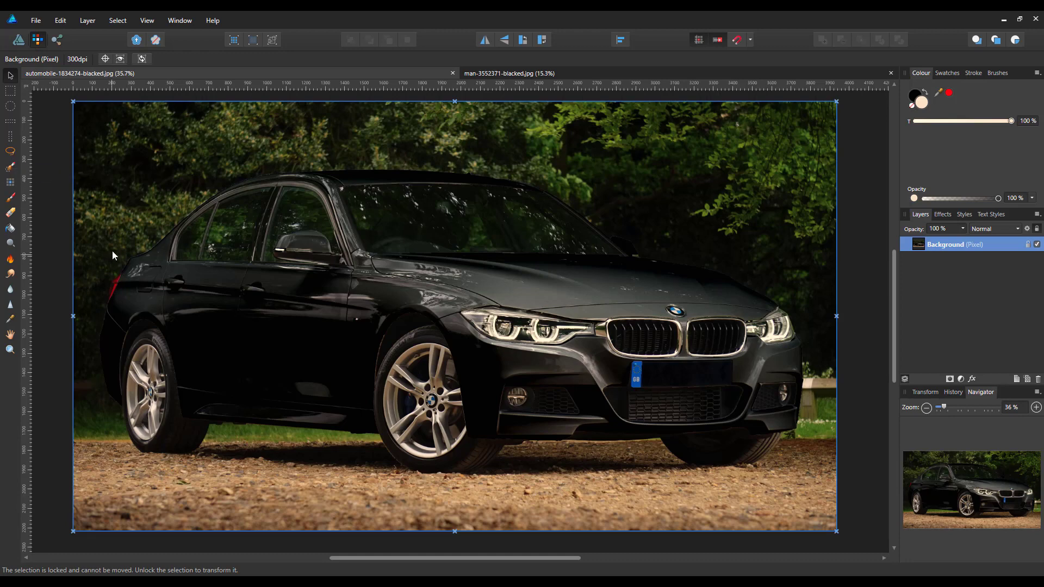
{"action": "left_click", "coordinate": [19, 41]}
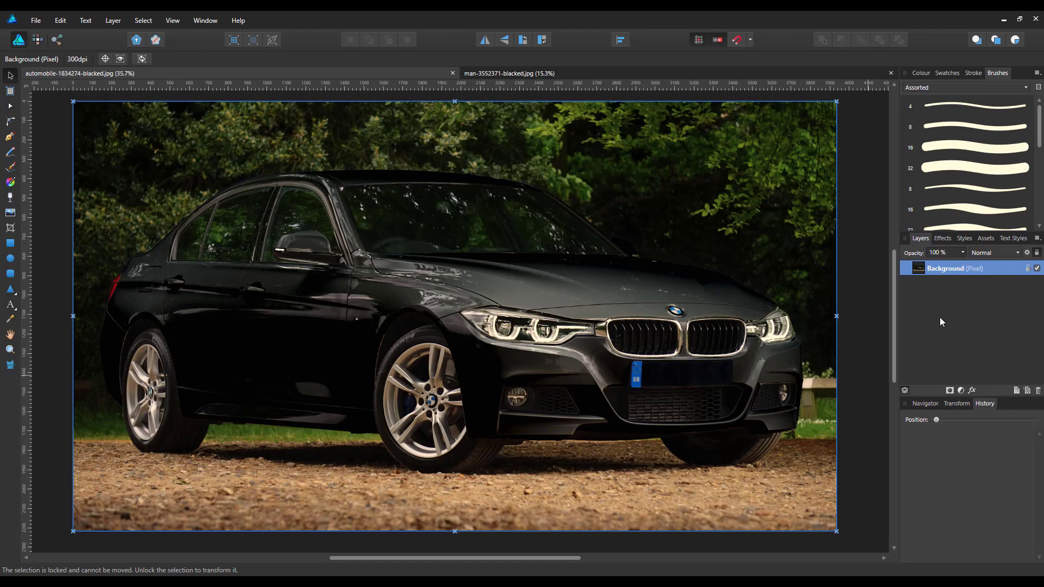
{"action": "left_click", "coordinate": [961, 390]}
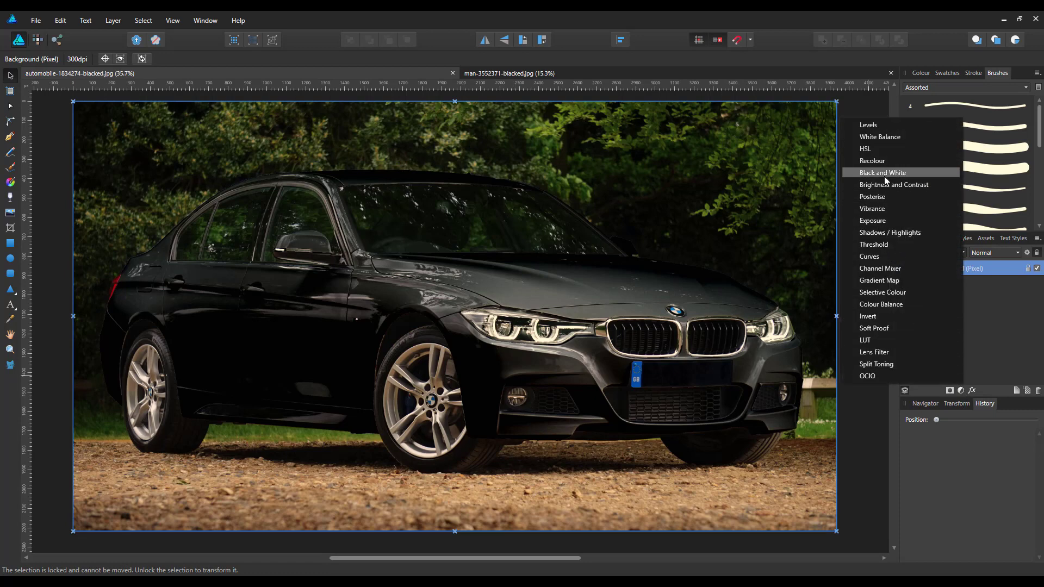
{"action": "left_click", "coordinate": [995, 316]}
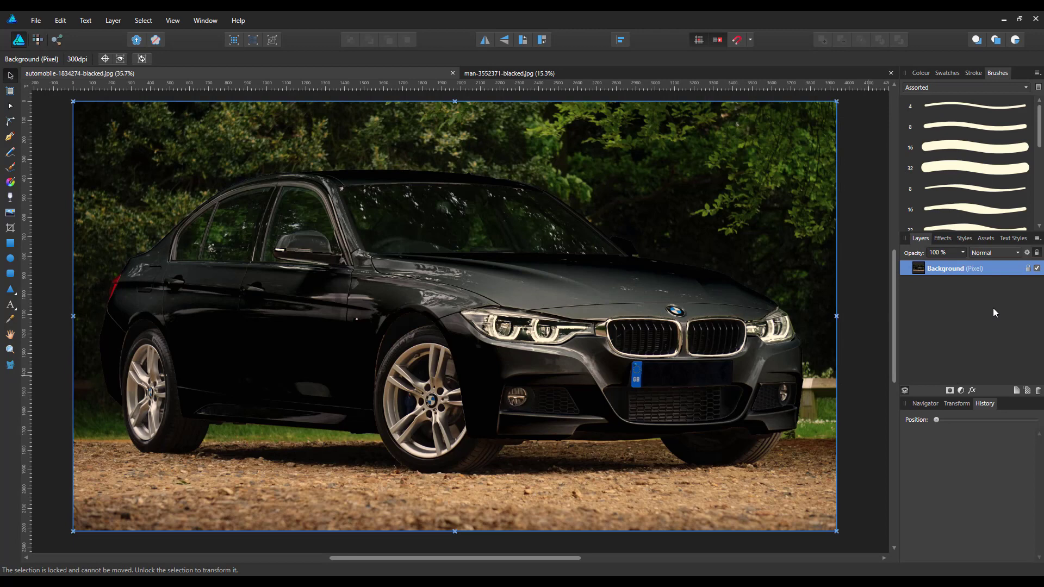
{"action": "left_click_drag", "start_coordinate": [954, 270], "coordinate": [944, 279]}
{"action": "left_click", "coordinate": [1036, 20]}
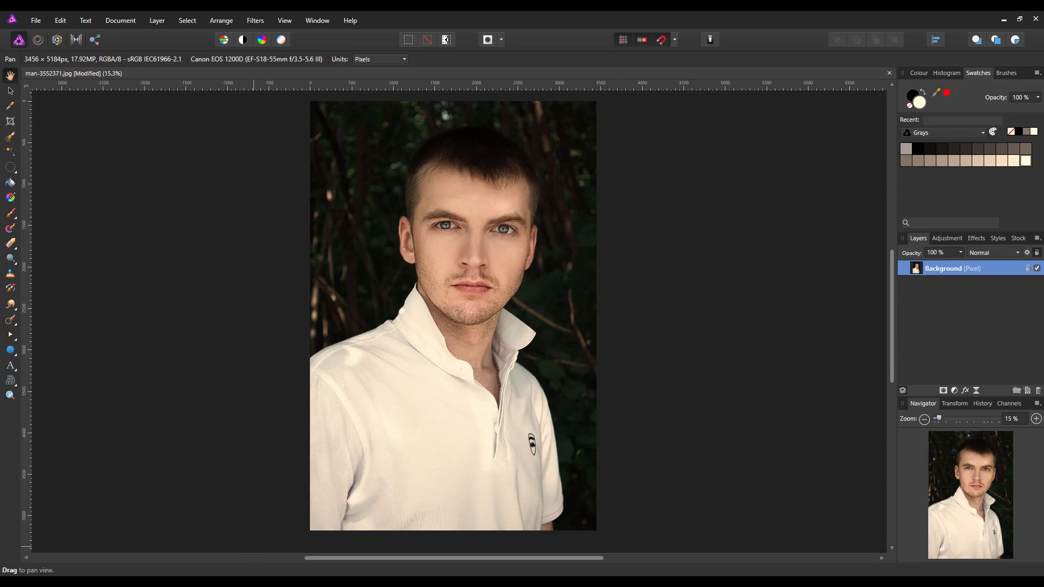
Step: Switch to Microsoft Edge to examine the "Turn White into Any Color in Photoshop (Even Black!)" video and its full description, and return to Affinity Photo
{"action": "mouse_move", "coordinate": [254, 582]}
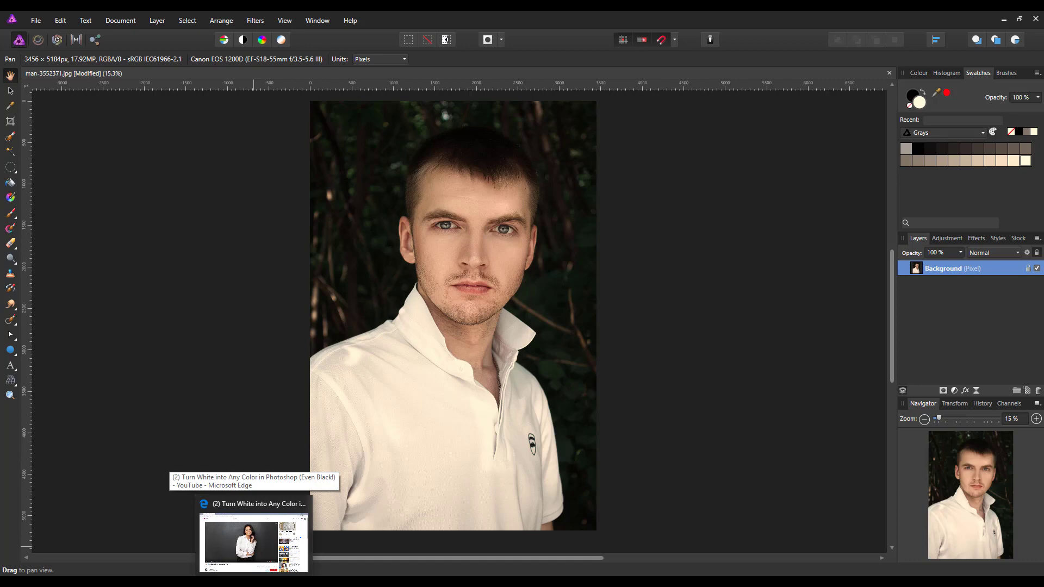
{"action": "left_click", "coordinate": [240, 538]}
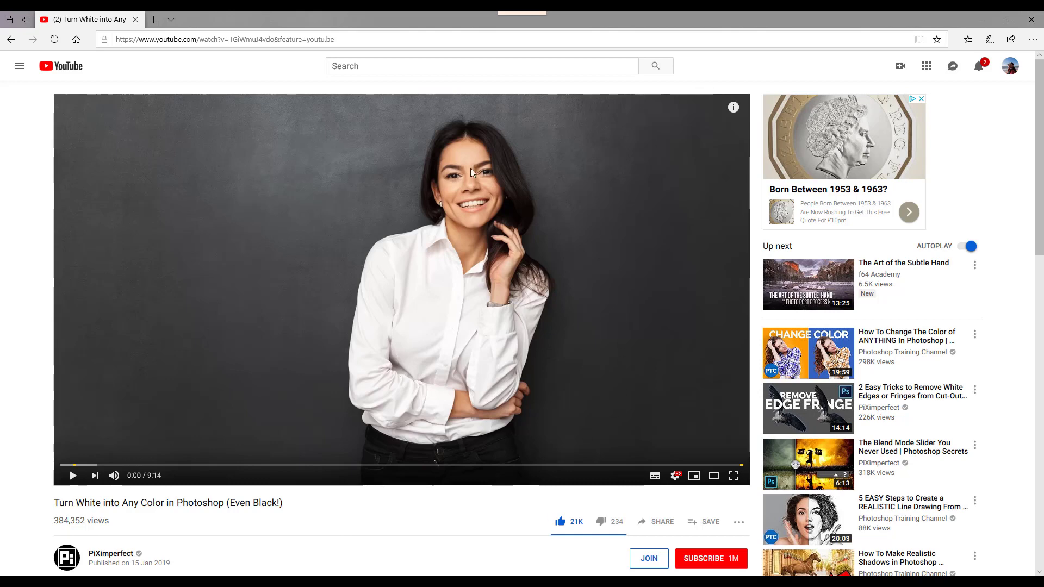
{"action": "scroll", "coordinate": [470, 173], "scroll_direction": "down", "scroll_amount": 4}
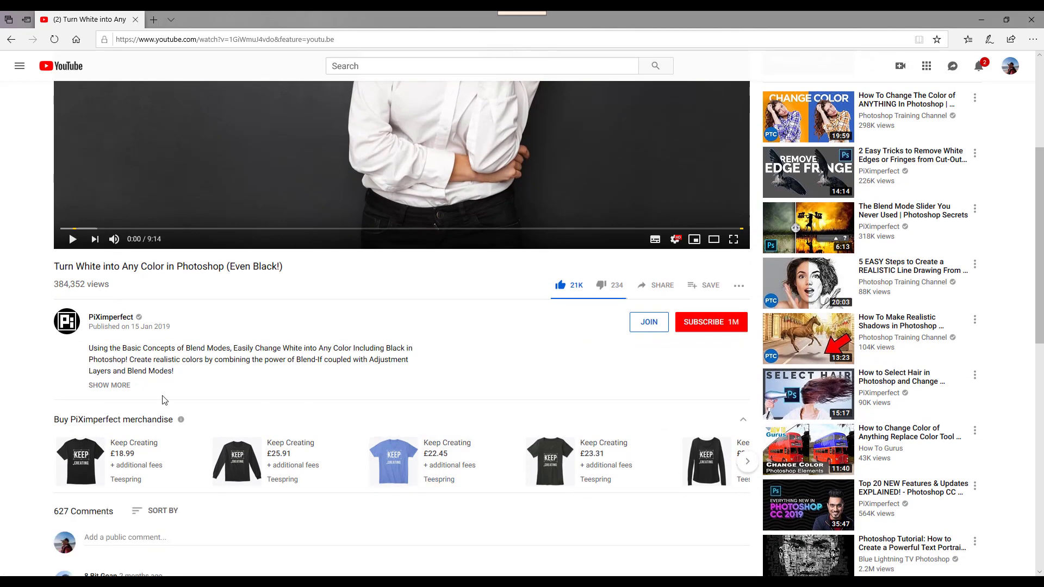
{"action": "left_click", "coordinate": [111, 386]}
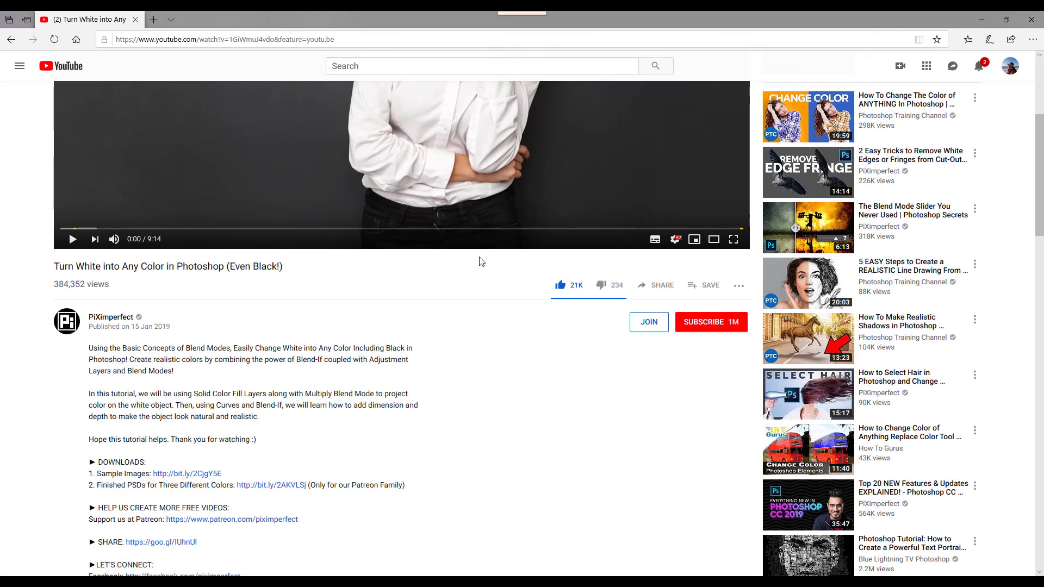
{"action": "scroll", "coordinate": [451, 250], "scroll_direction": "up", "scroll_amount": 3}
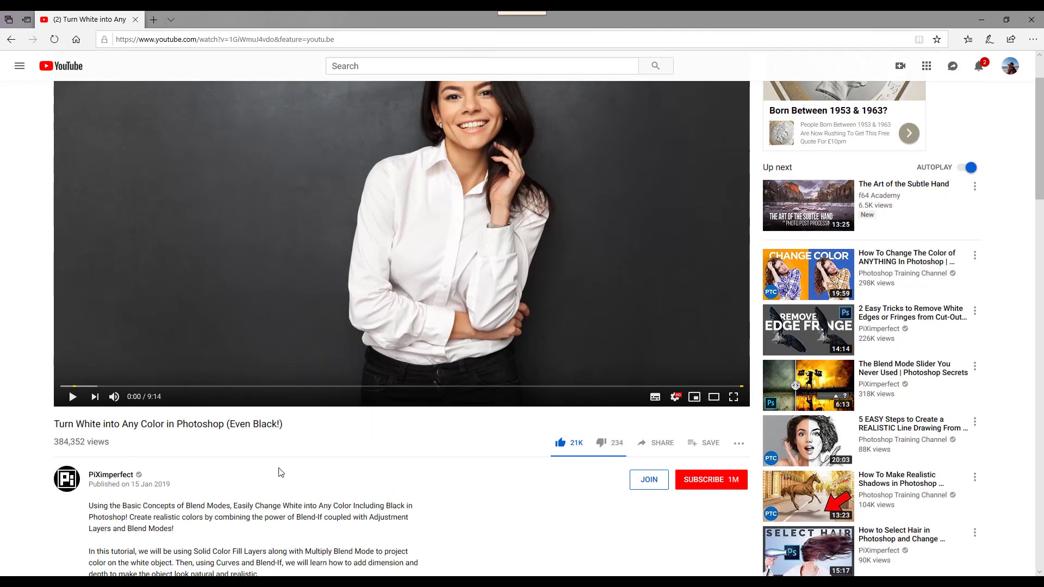
{"action": "scroll", "coordinate": [228, 478], "scroll_direction": "down", "scroll_amount": 1}
{"action": "scroll", "coordinate": [348, 478], "scroll_direction": "up", "scroll_amount": 3}
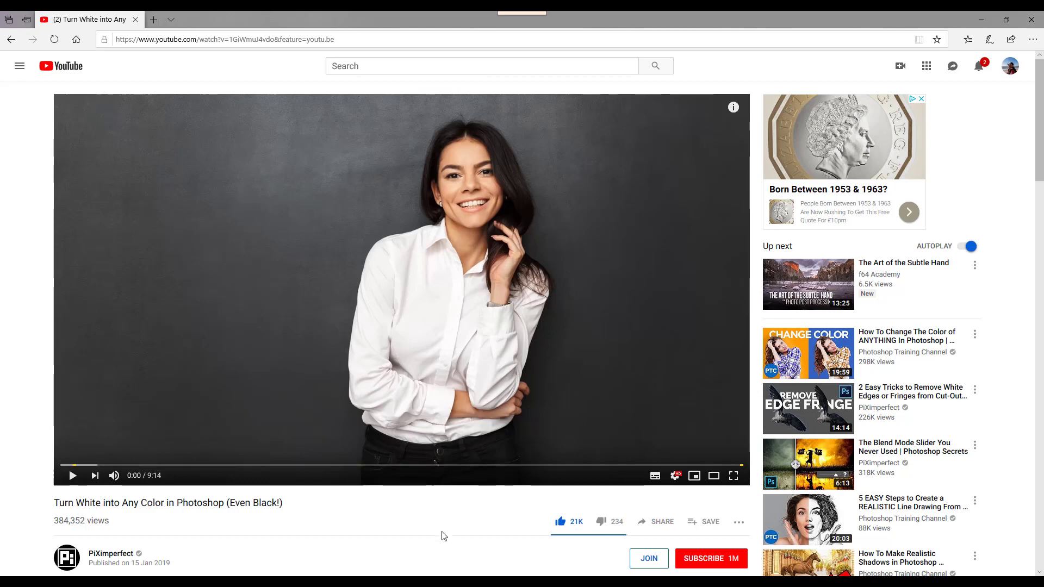
{"action": "mouse_move", "coordinate": [386, 583]}
{"action": "left_click", "coordinate": [367, 533]}
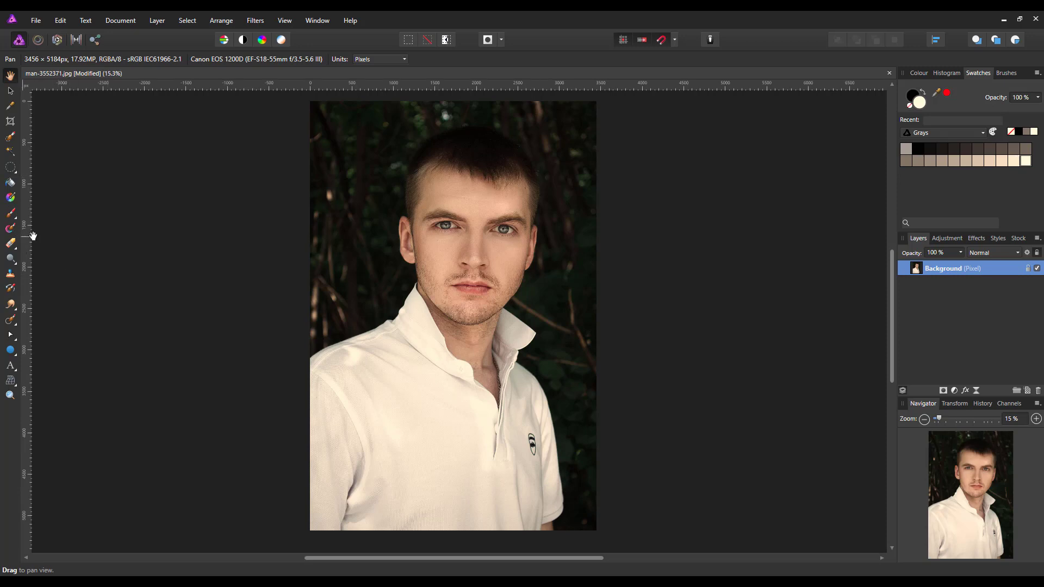
Step: Select the man's white shirt with the Selection Brush in Add mode at a width of about 528 px
{"action": "left_click", "coordinate": [11, 139]}
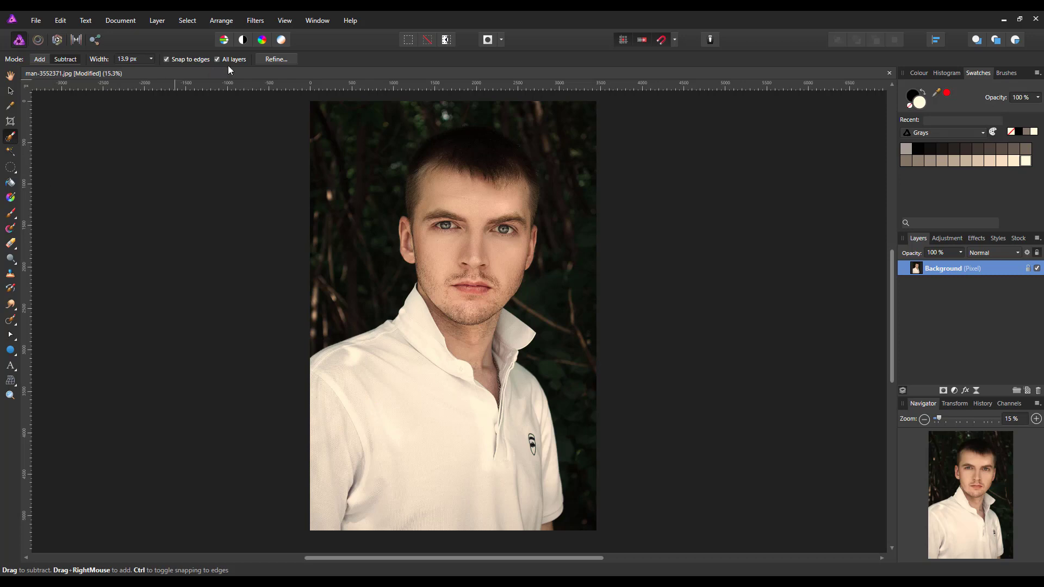
{"action": "left_click", "coordinate": [40, 59]}
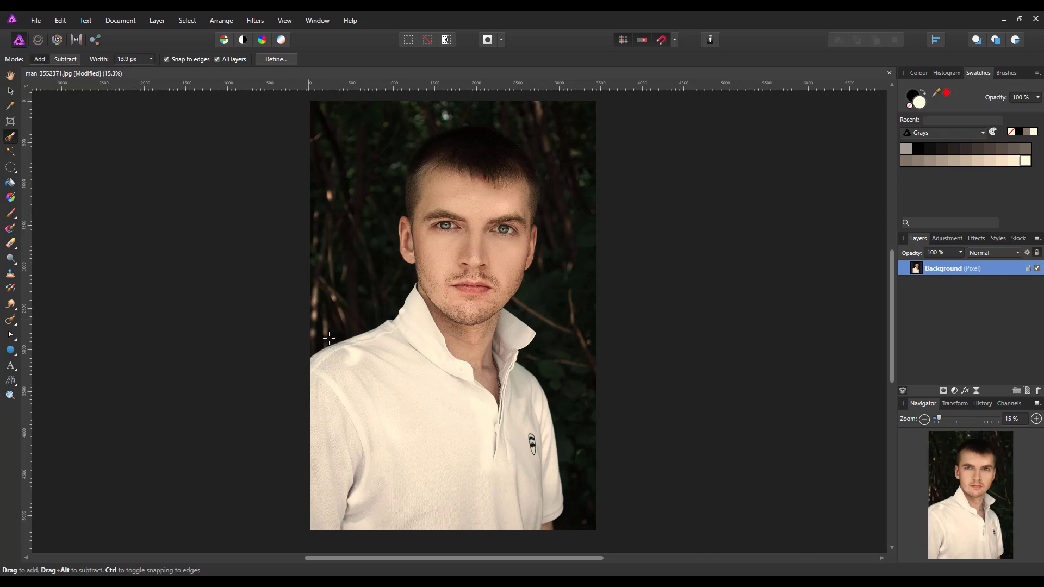
{"action": "key", "text": "bracketright"}
{"action": "key", "text": "bracketright"}
{"action": "key", "text": "bracketright"}
{"action": "key", "text": "bracketright"}
{"action": "key", "text": "bracketright"}
{"action": "key", "text": "bracketright"}
{"action": "key", "text": "bracketright"}
{"action": "key", "text": "bracketright"}
{"action": "key", "text": "bracketright"}
{"action": "key", "text": "bracketright"}
{"action": "key", "text": "bracketright"}
{"action": "key", "text": "bracketright"}
{"action": "key", "text": "bracketright"}
{"action": "key", "text": "bracketright"}
{"action": "key", "text": "bracketright"}
{"action": "key", "text": "bracketright"}
{"action": "key", "text": "bracketright"}
{"action": "key", "text": "bracketright"}
{"action": "key", "text": "bracketright"}
{"action": "key", "text": "bracketright"}
{"action": "key", "text": "bracketright"}
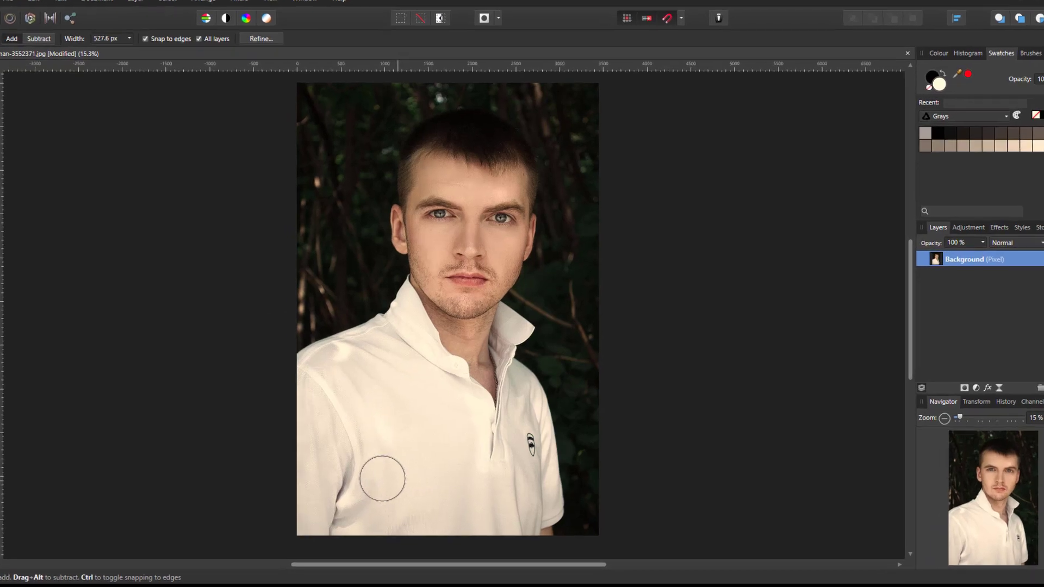
{"action": "mouse_move", "coordinate": [382, 478]}
{"action": "left_mouse_down"}
{"action": "mouse_move", "coordinate": [274, 443]}
{"action": "mouse_move", "coordinate": [403, 427]}
{"action": "mouse_move", "coordinate": [481, 459]}
{"action": "mouse_move", "coordinate": [505, 492]}
{"action": "left_mouse_up"}
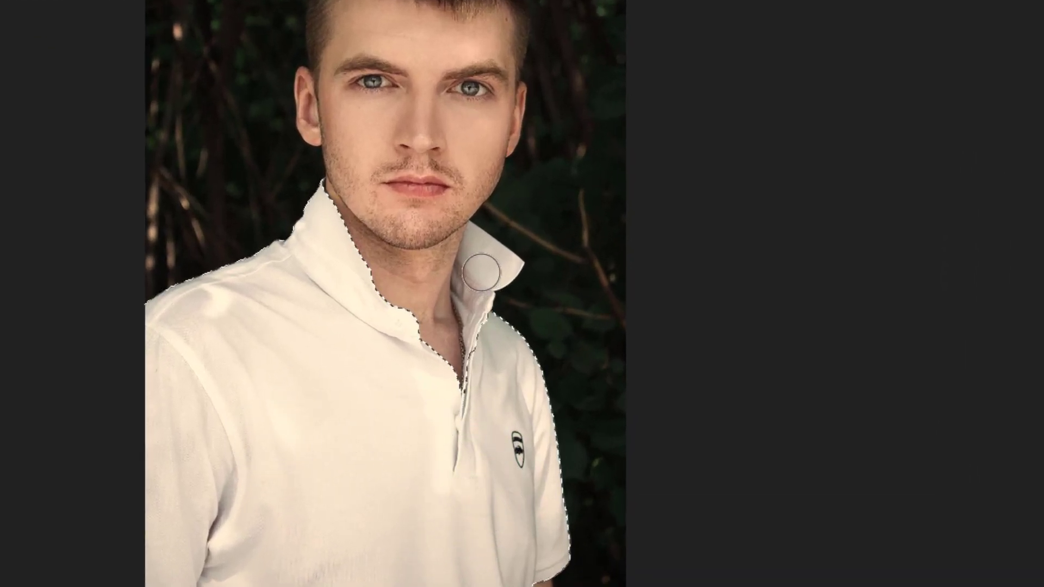
Step: Add the missing collar flap to the selection with a smaller brush, and reduce the brush width to 63.8 px around the neck
{"action": "key", "text": "bracketleft"}
{"action": "key", "text": "bracketleft"}
{"action": "key", "text": "bracketleft"}
{"action": "left_click_drag", "start_coordinate": [482, 263], "coordinate": [492, 390]}
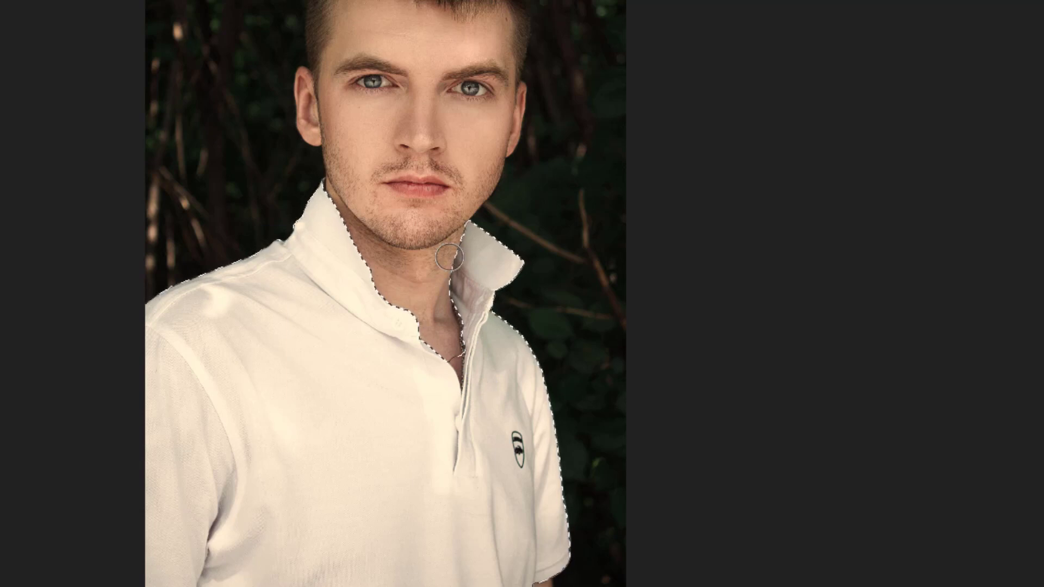
{"action": "key", "text": "bracketleft"}
{"action": "key", "text": "bracketleft"}
{"action": "key", "text": "bracketleft"}
{"action": "key", "text": "bracketleft"}
{"action": "key", "text": "bracketleft"}
{"action": "key", "text": "bracketleft"}
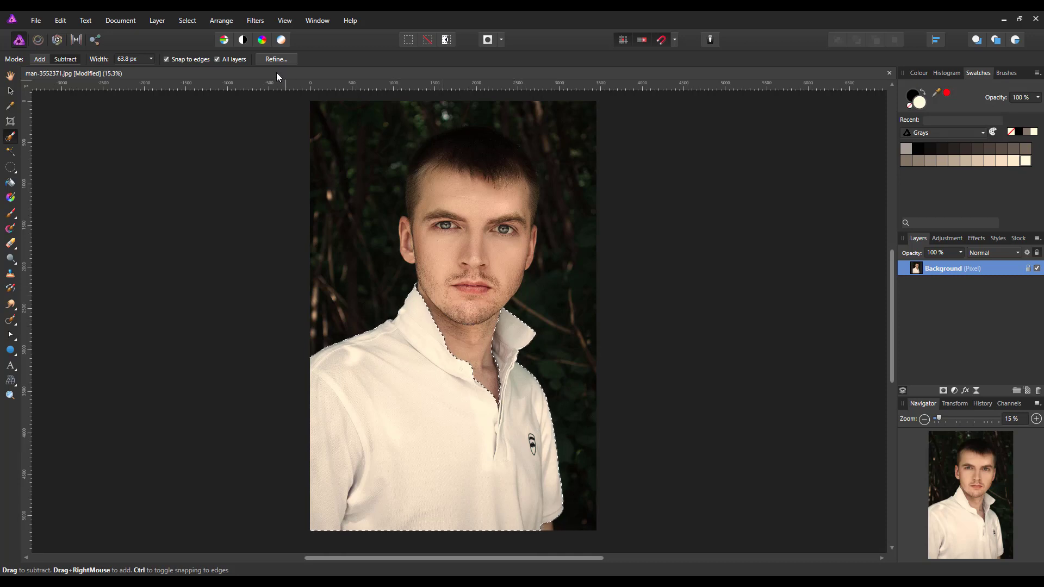
Step: Refine the shirt selection with a 1 % ramp and output it as a new layer with mask
{"action": "left_click", "coordinate": [277, 58]}
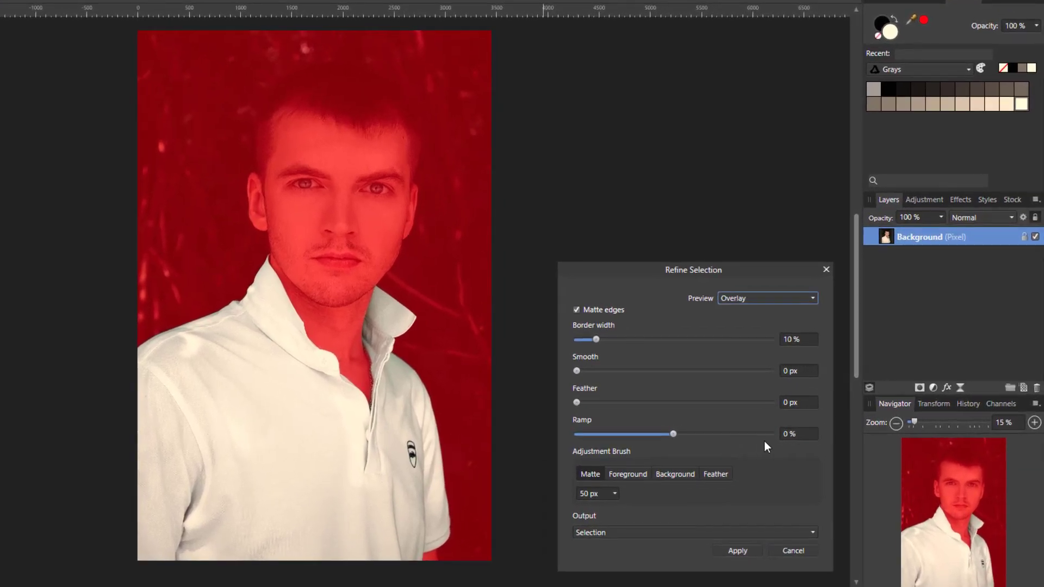
{"action": "left_click", "coordinate": [787, 434]}
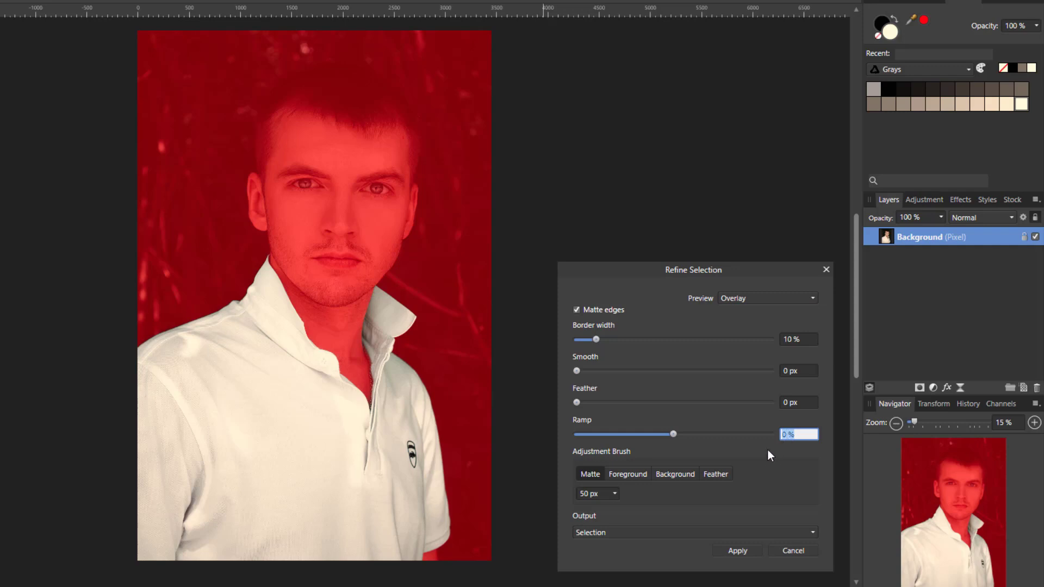
{"action": "key", "text": "Return"}
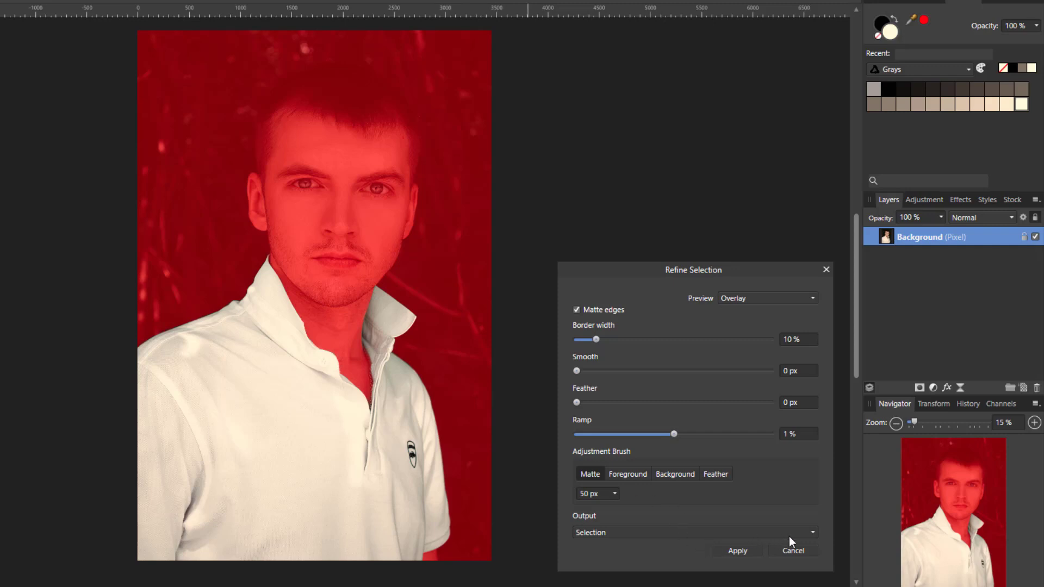
{"action": "left_click", "coordinate": [812, 532]}
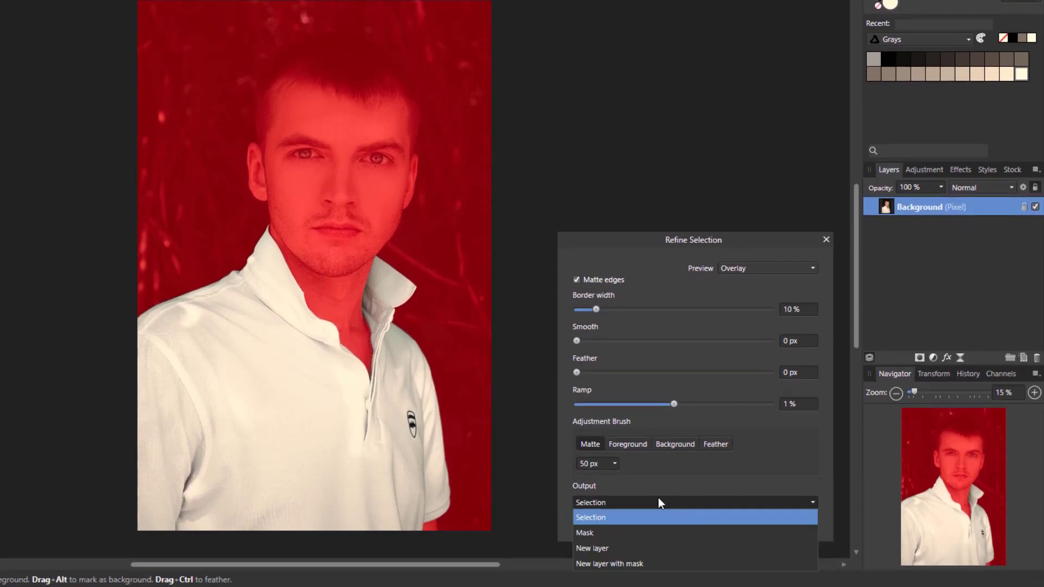
{"action": "left_click", "coordinate": [596, 564]}
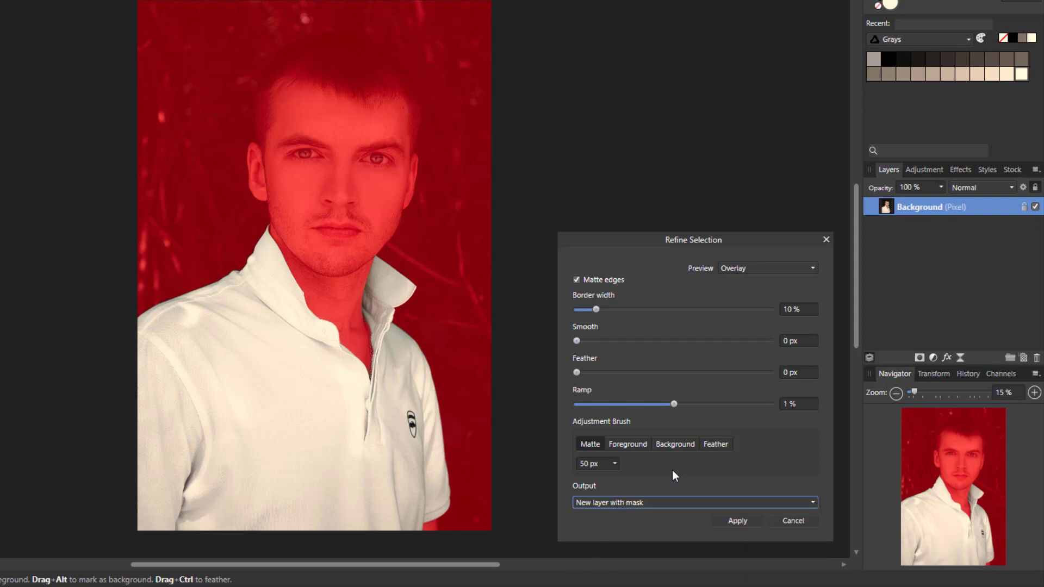
{"action": "left_click", "coordinate": [729, 520]}
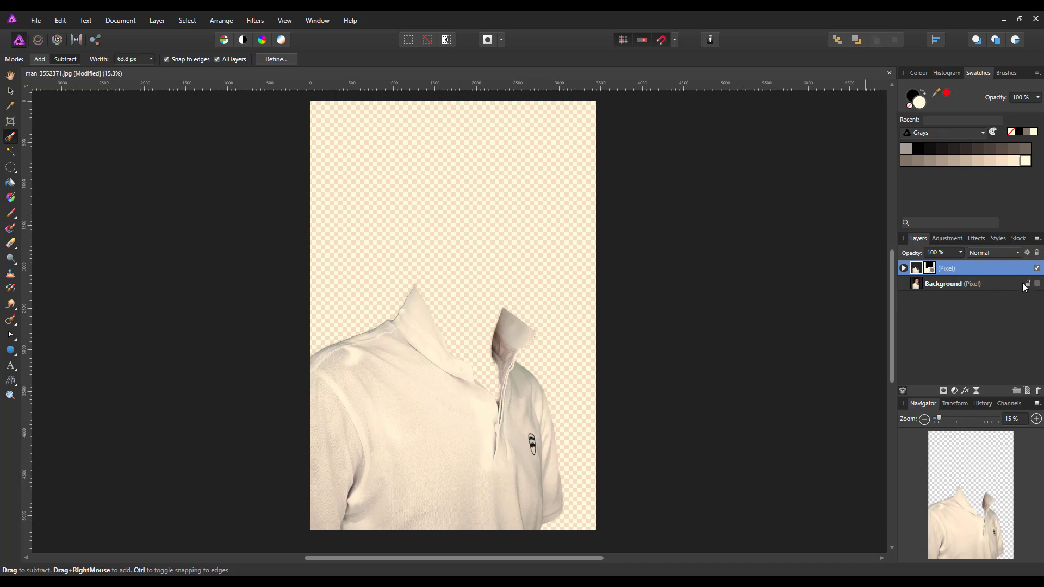
Step: Expand the masked shirt layer, make the Background layer visible, and add an empty pixel layer directly above the Background
{"action": "left_click", "coordinate": [904, 268]}
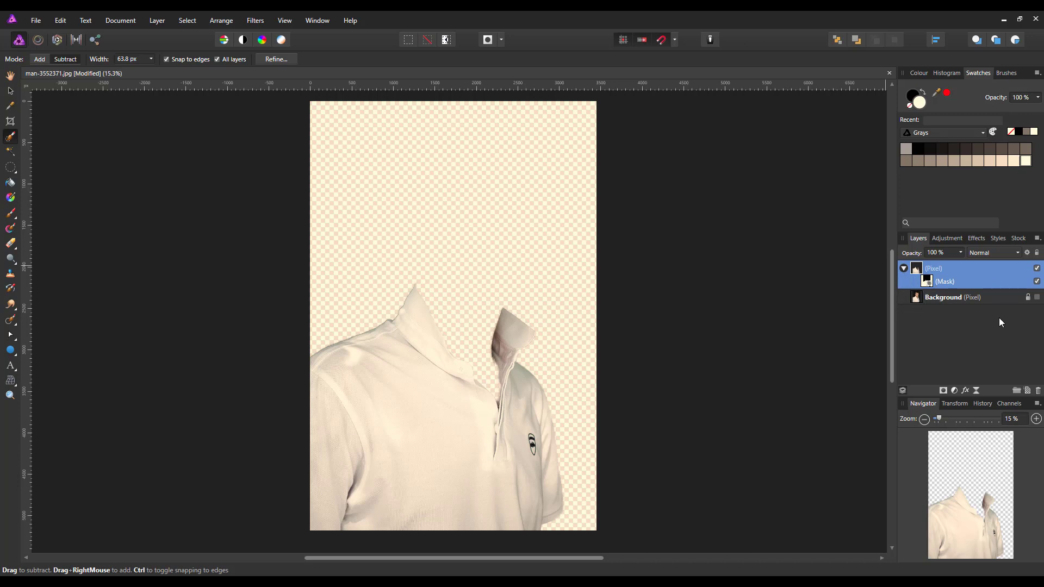
{"action": "left_click", "coordinate": [1037, 297]}
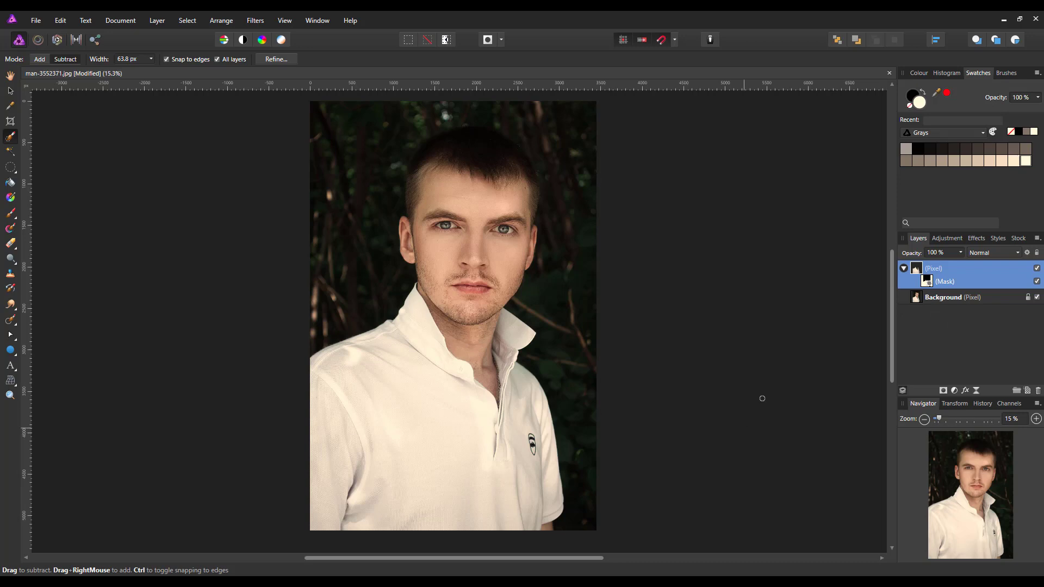
{"action": "left_click", "coordinate": [947, 300]}
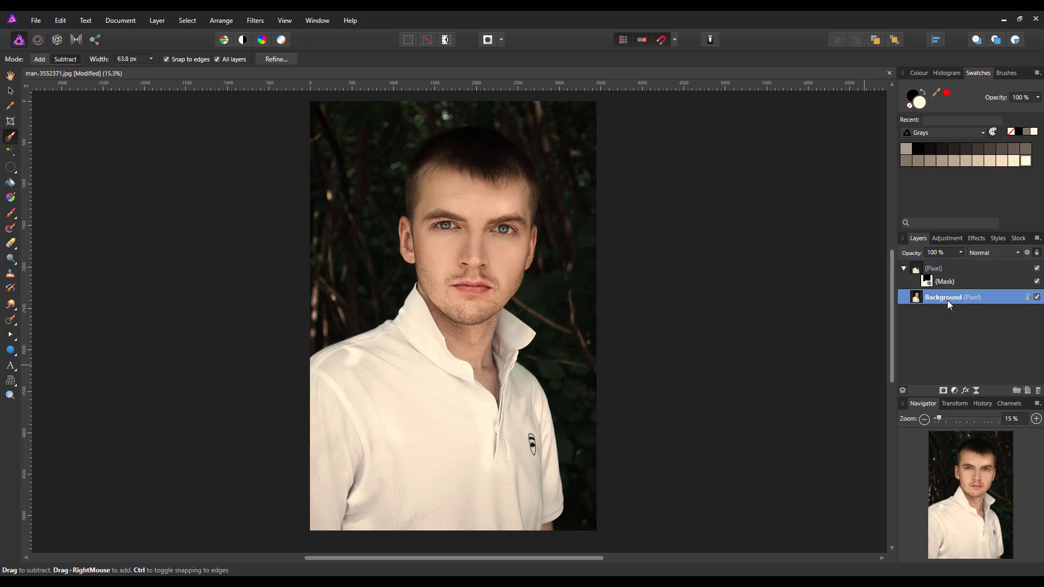
{"action": "left_click", "coordinate": [1028, 390]}
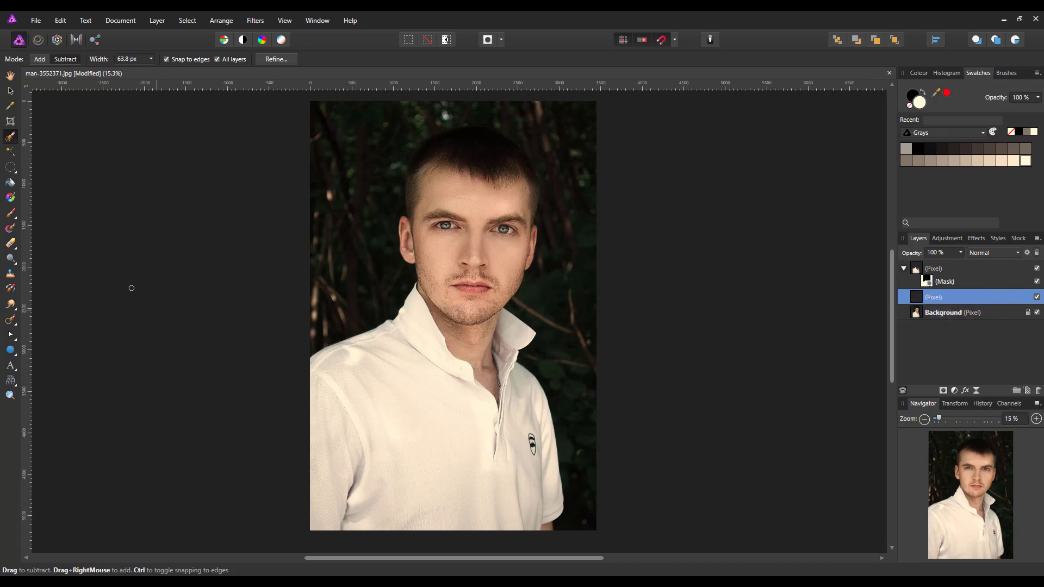
Step: Flood-fill the empty pixel layer with red and nest it inside the masked shirt layer
{"action": "left_click", "coordinate": [10, 182]}
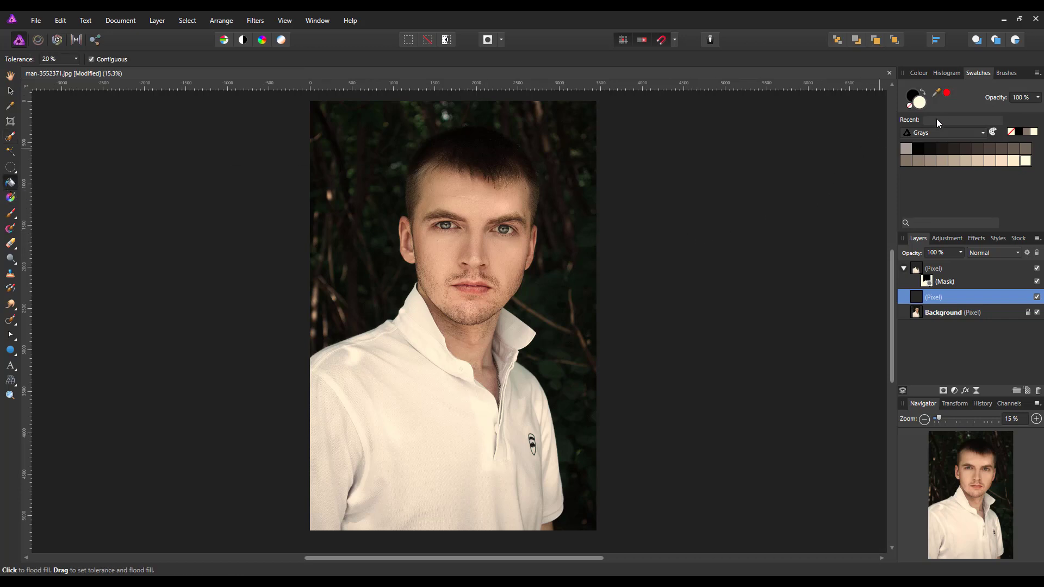
{"action": "left_click", "coordinate": [947, 95]}
{"action": "left_click", "coordinate": [670, 431]}
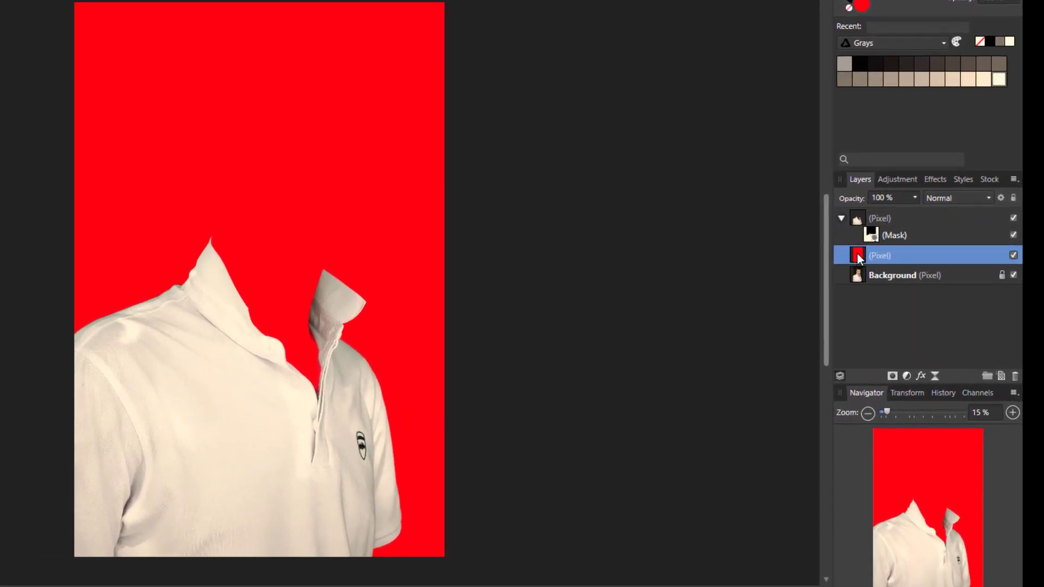
{"action": "left_click_drag", "start_coordinate": [857, 254], "coordinate": [876, 245]}
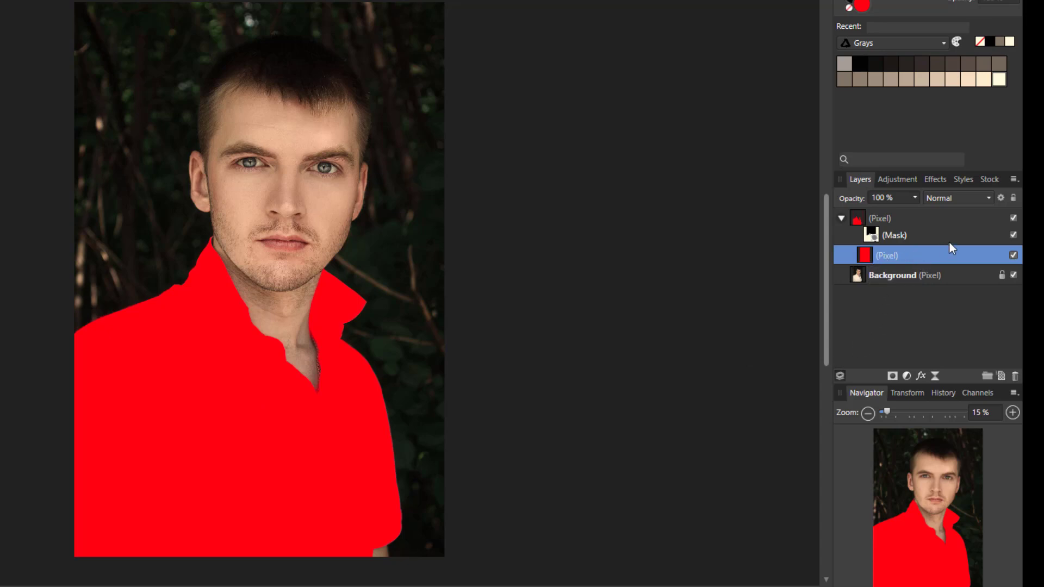
Step: Set the blend mode of the red fill layer nested in the shirt layer to Multiply
{"action": "left_click", "coordinate": [988, 199]}
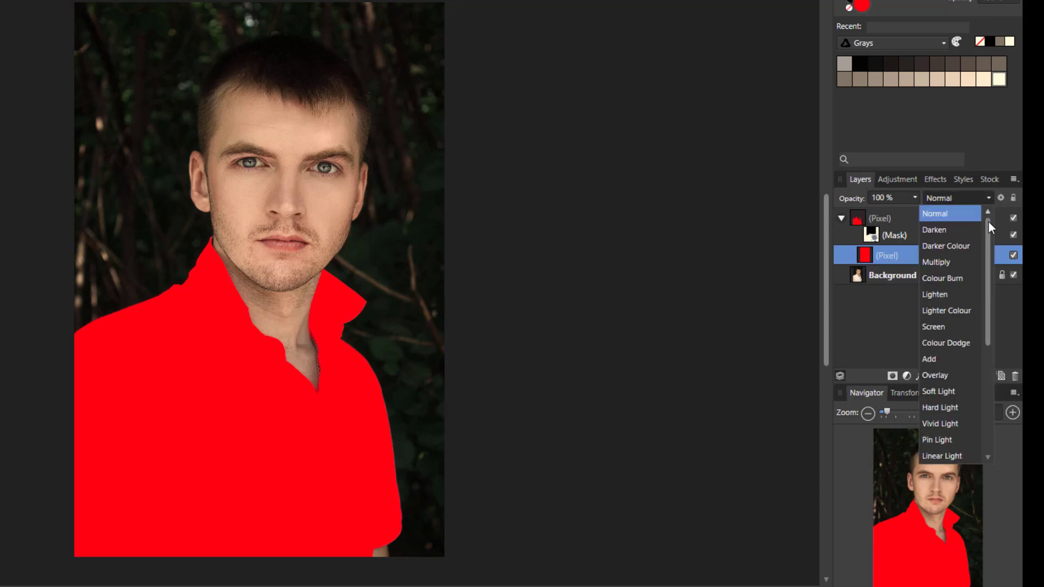
{"action": "left_click", "coordinate": [949, 259]}
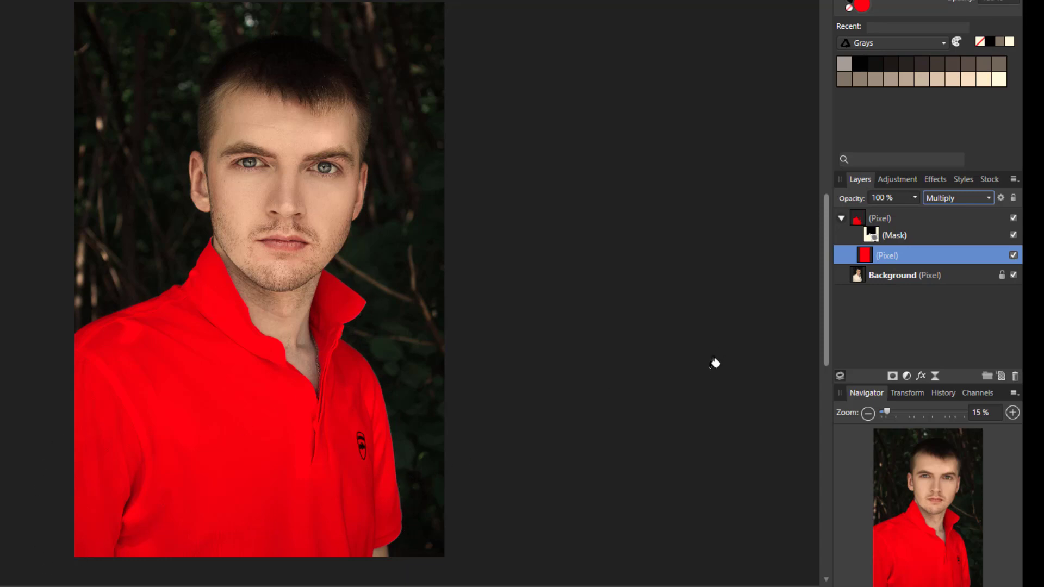
{"action": "left_click", "coordinate": [873, 234]}
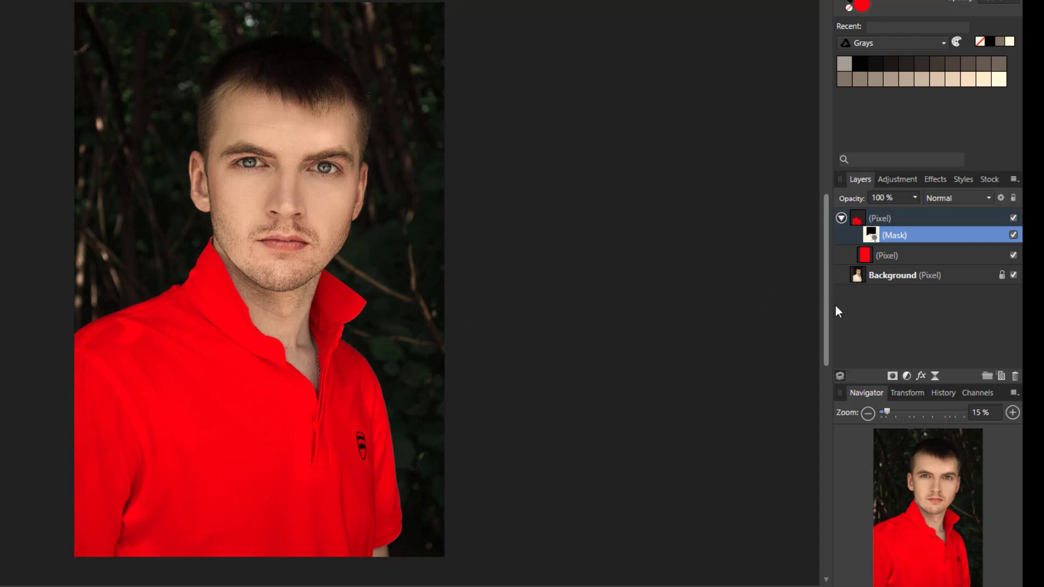
Step: Add a Curves adjustment above the nested red fill layer, clear its dialog from the layer list, and switch to the Move tool
{"action": "left_click", "coordinate": [907, 255]}
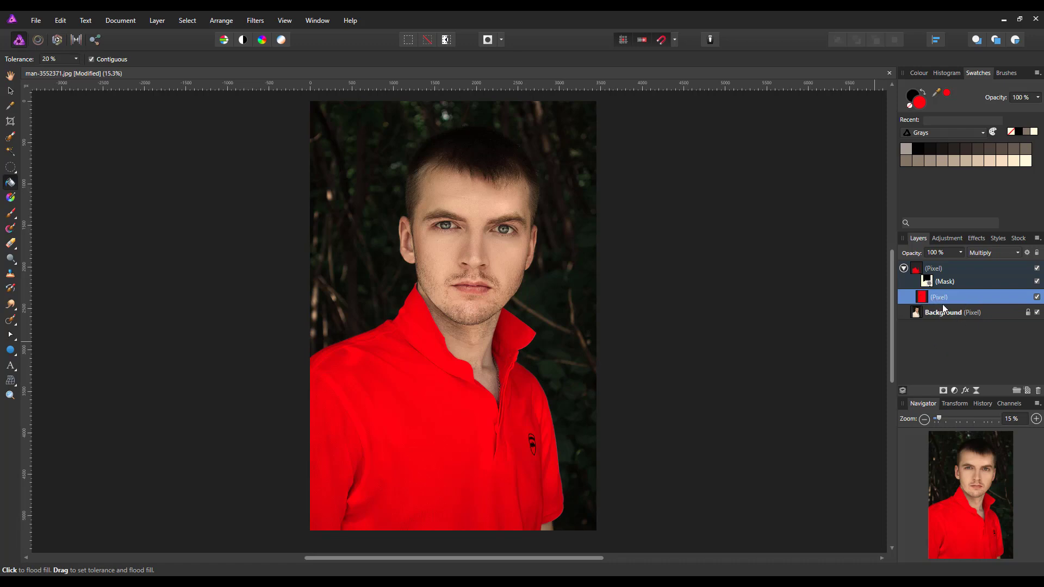
{"action": "left_click", "coordinate": [955, 391]}
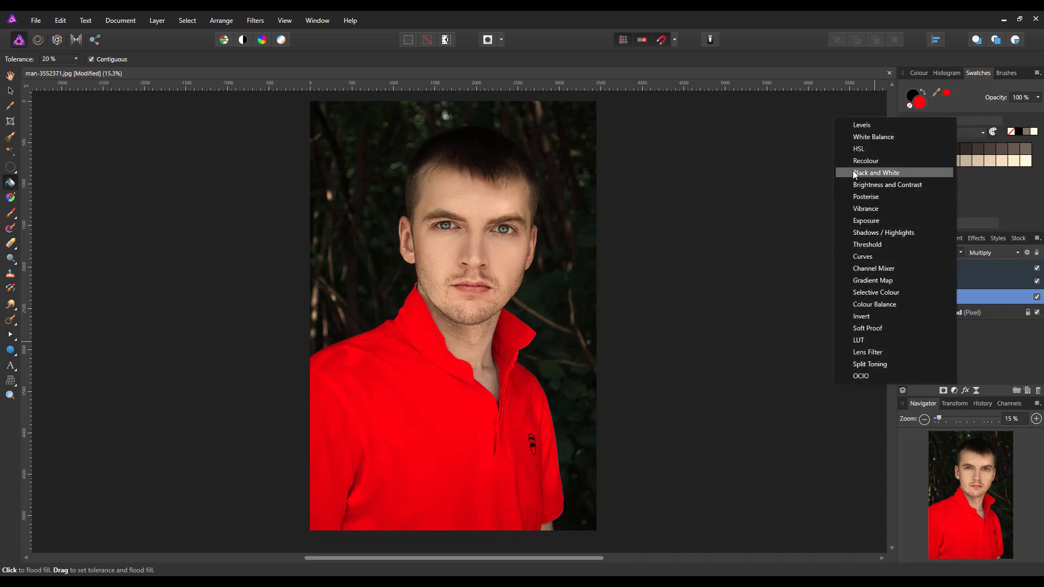
{"action": "left_click", "coordinate": [863, 256]}
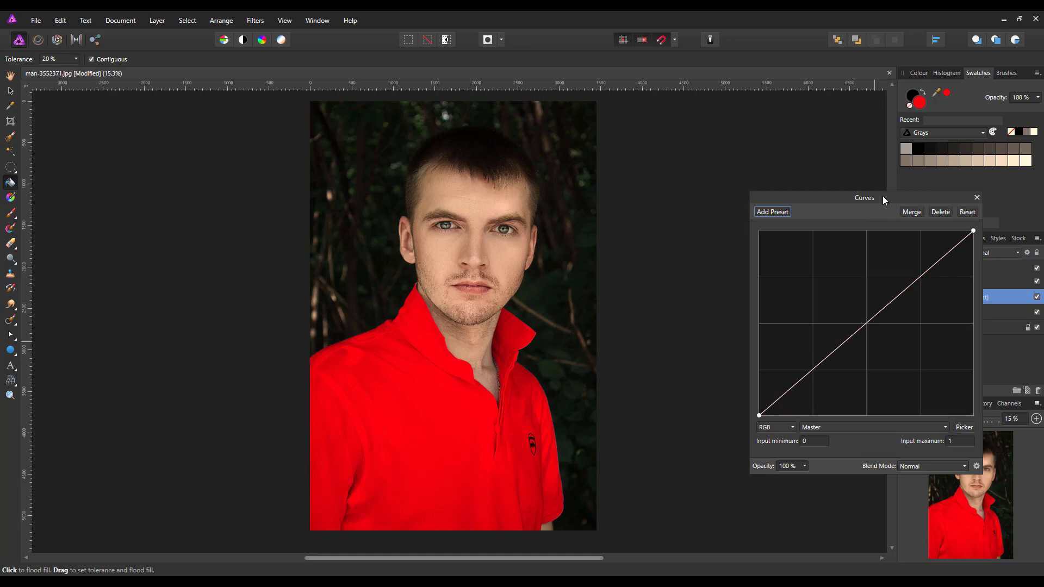
{"action": "left_click_drag", "start_coordinate": [882, 196], "coordinate": [758, 243]}
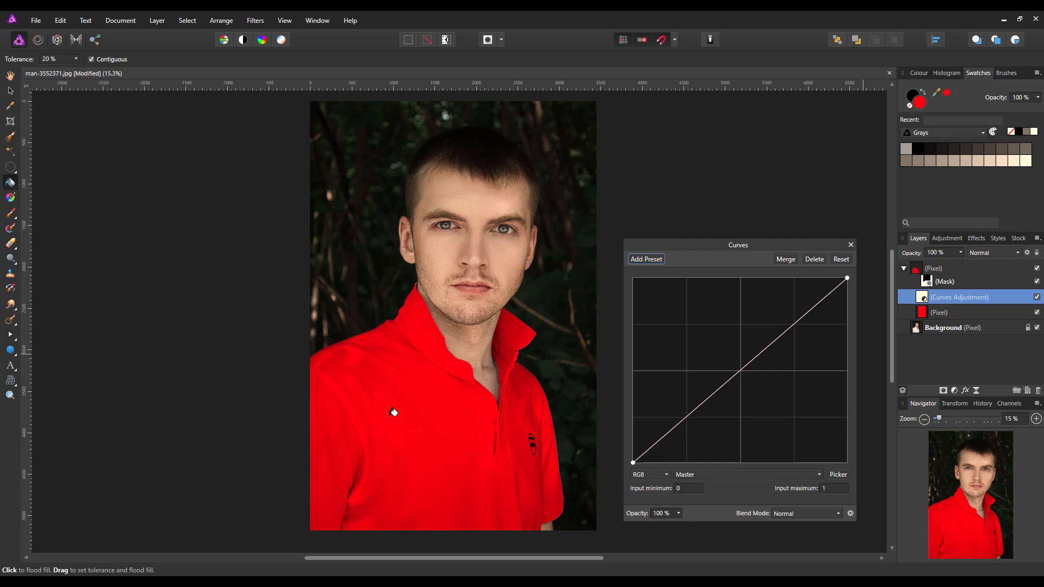
{"action": "left_click", "coordinate": [9, 90]}
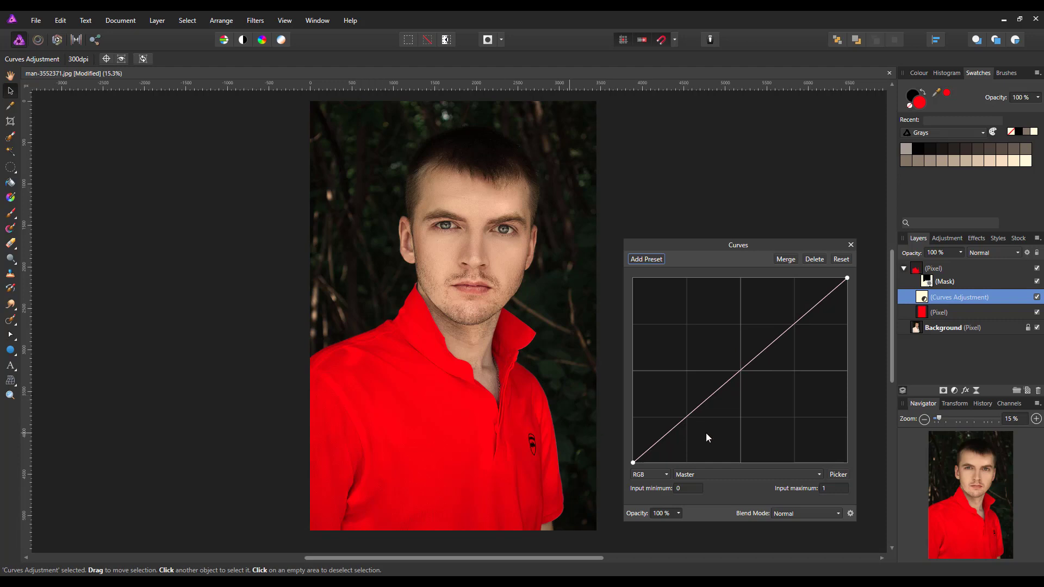
Step: Deepen the red shirt's shading by pulling the Master curve below the diagonal at three points, in the shadows, midtones and highlights
{"action": "left_click_drag", "start_coordinate": [688, 416], "coordinate": [704, 426]}
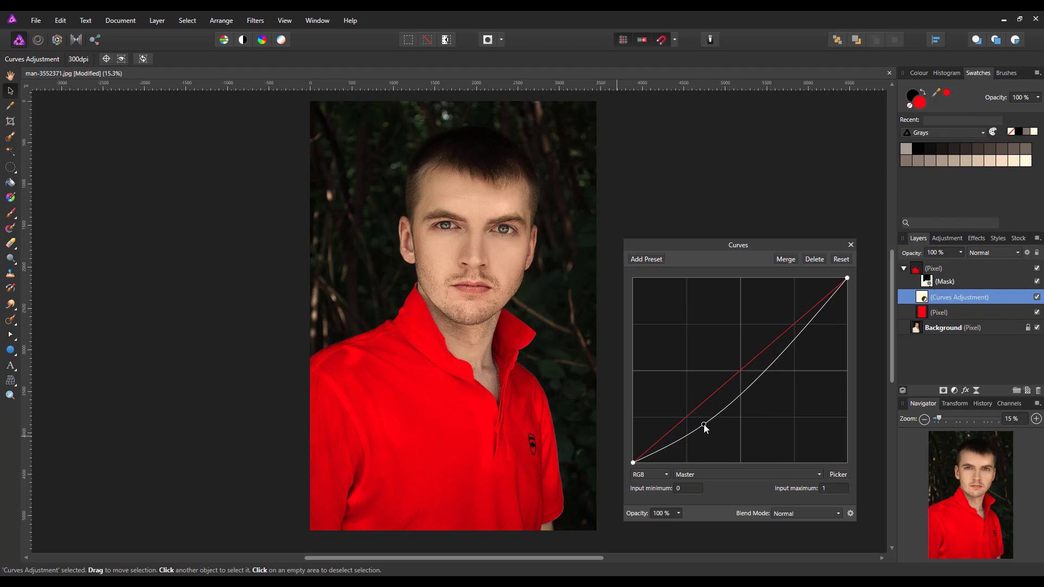
{"action": "left_click", "coordinate": [792, 335]}
{"action": "mouse_move", "coordinate": [792, 333]}
{"action": "left_mouse_down"}
{"action": "mouse_move", "coordinate": [781, 330]}
{"action": "mouse_move", "coordinate": [797, 341]}
{"action": "left_mouse_up"}
{"action": "mouse_move", "coordinate": [755, 382]}
{"action": "left_mouse_down"}
{"action": "mouse_move", "coordinate": [741, 370]}
{"action": "mouse_move", "coordinate": [752, 381]}
{"action": "left_mouse_up"}
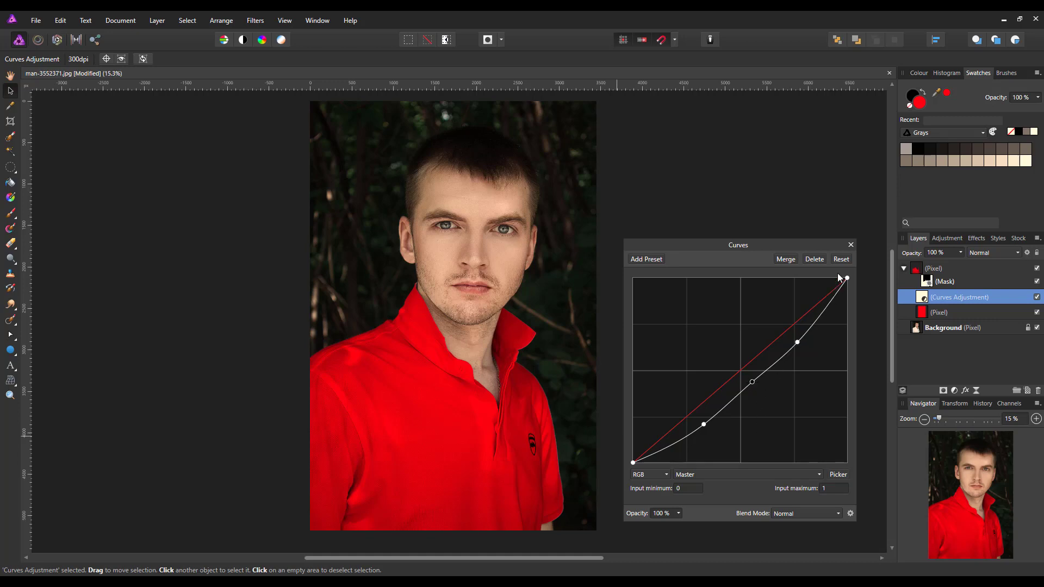
{"action": "left_click", "coordinate": [851, 245]}
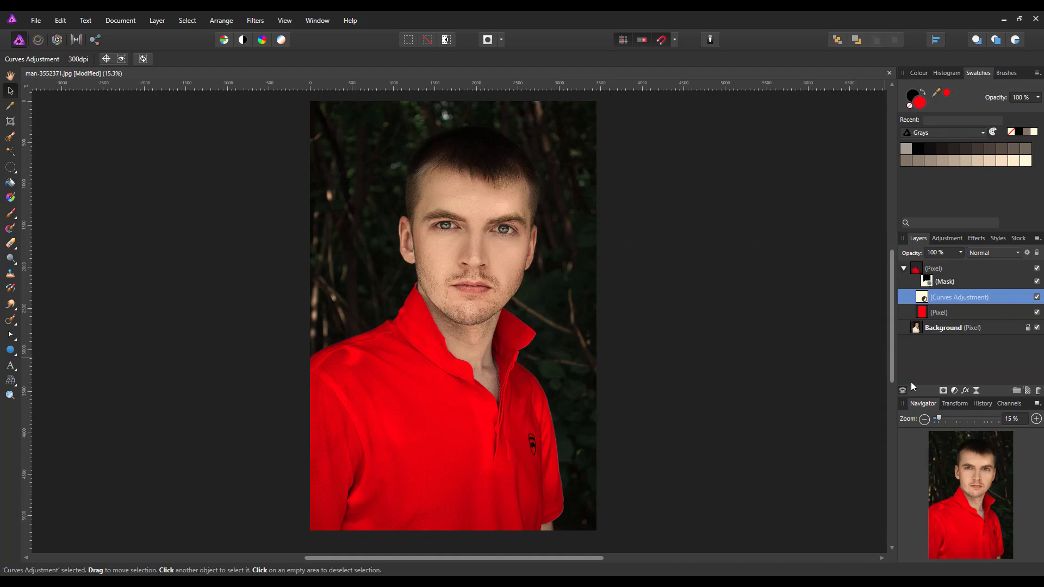
Step: Try an HSL adjustment on the red shirt with a saturation shift of -8 %, and delete that adjustment
{"action": "left_click", "coordinate": [955, 391]}
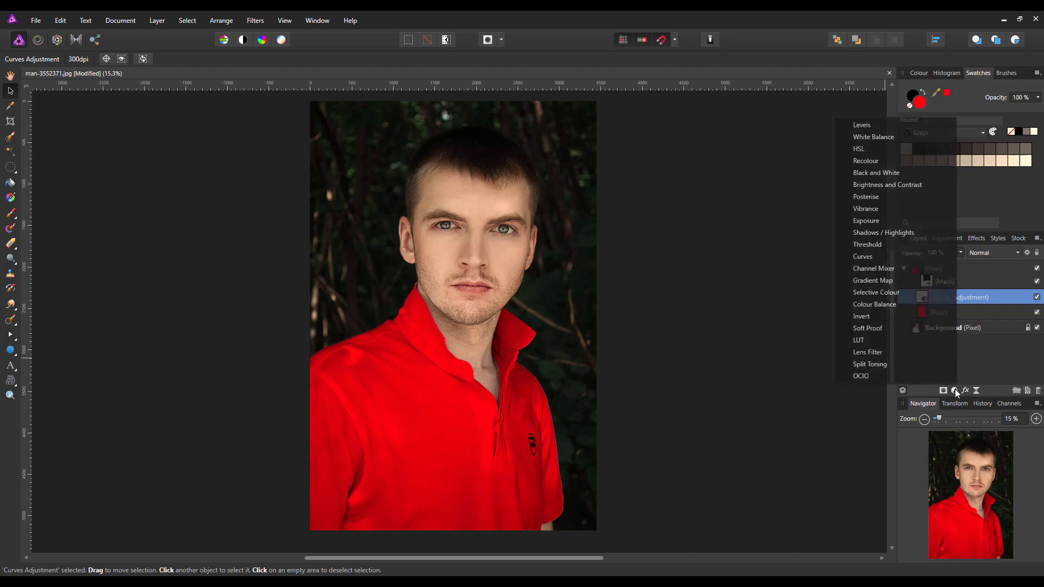
{"action": "left_click", "coordinate": [860, 151]}
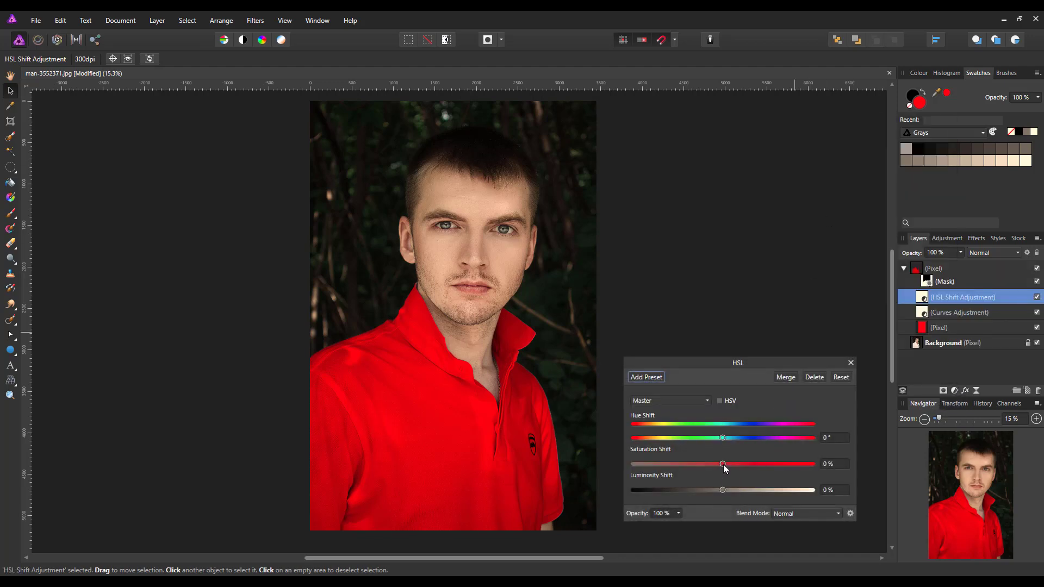
{"action": "mouse_move", "coordinate": [723, 464]}
{"action": "left_mouse_down"}
{"action": "mouse_move", "coordinate": [746, 466]}
{"action": "mouse_move", "coordinate": [682, 465]}
{"action": "mouse_move", "coordinate": [737, 465]}
{"action": "left_mouse_up"}
{"action": "left_click_drag", "start_coordinate": [805, 465], "coordinate": [715, 471]}
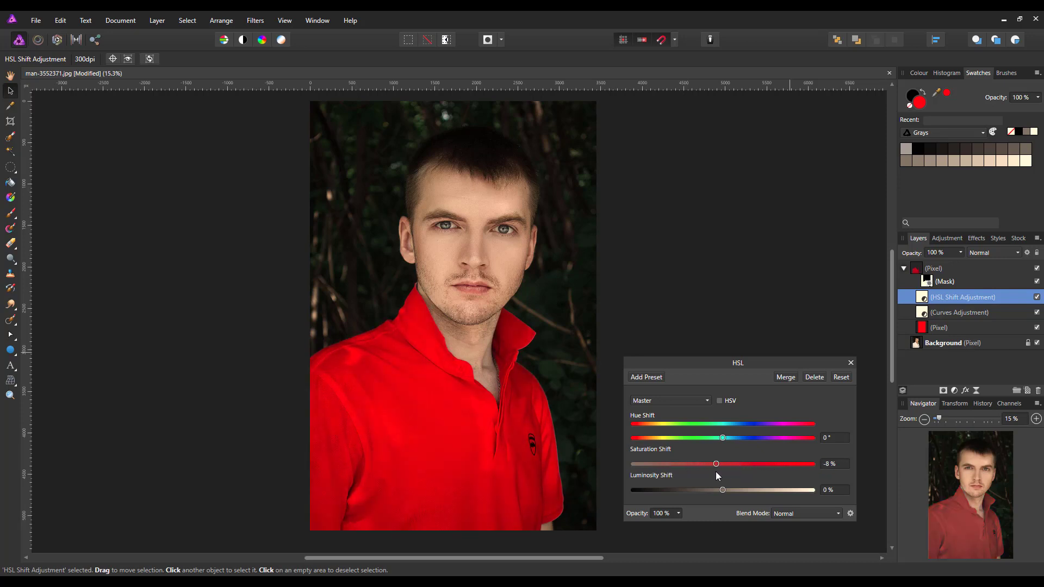
{"action": "left_click", "coordinate": [813, 377]}
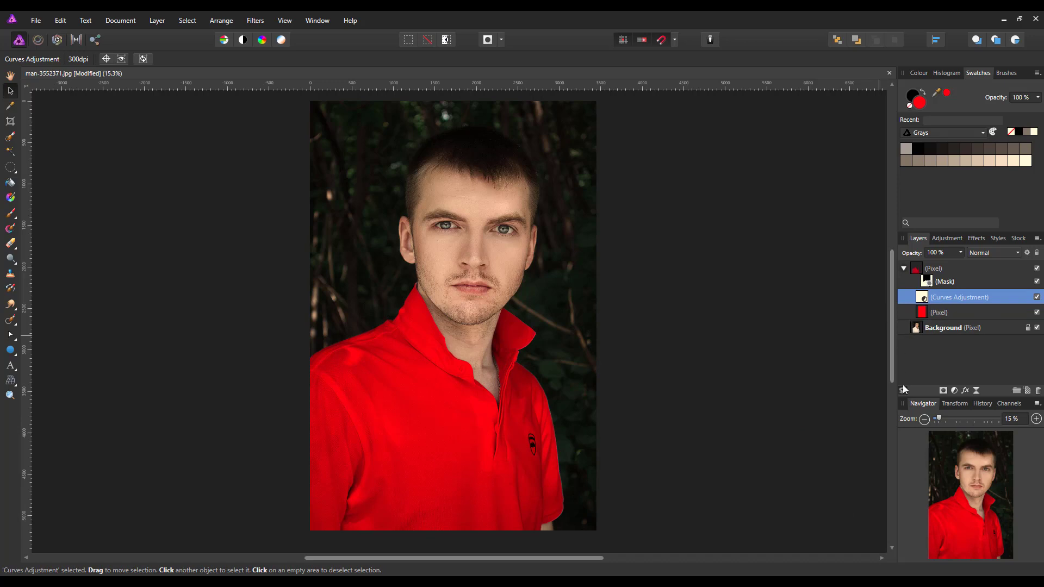
Step: Delete the Curves adjustment and the red fill layer from the masked shirt layer, and collapse the shirt layer
{"action": "key", "text": "g"}
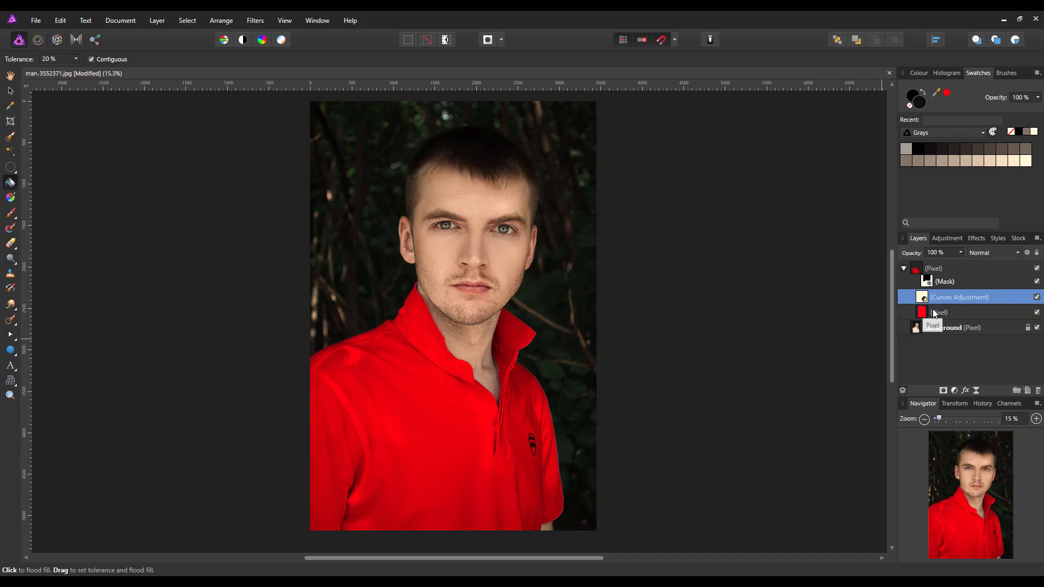
{"action": "right_click", "coordinate": [959, 297]}
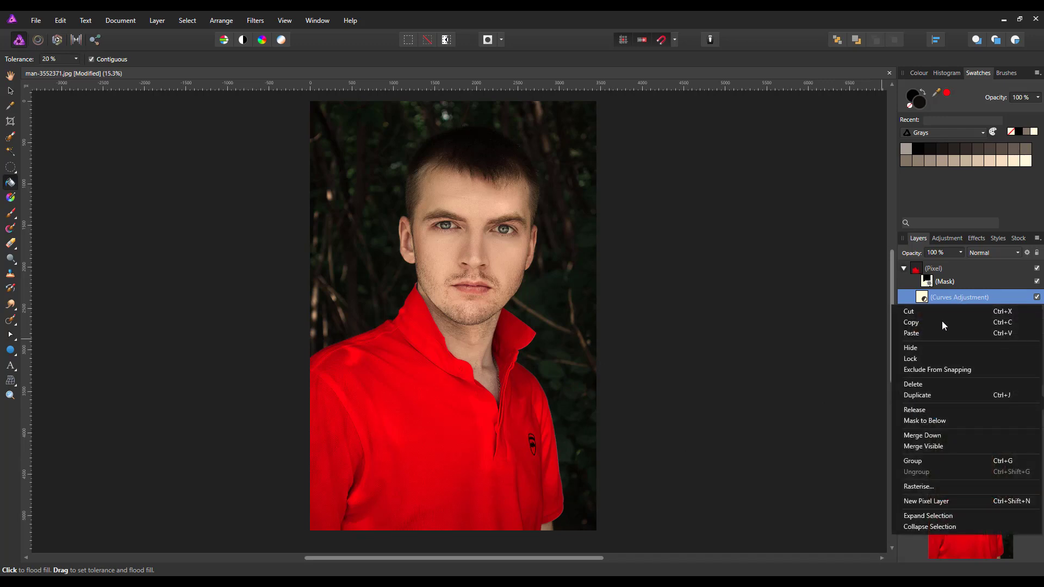
{"action": "left_click", "coordinate": [915, 384]}
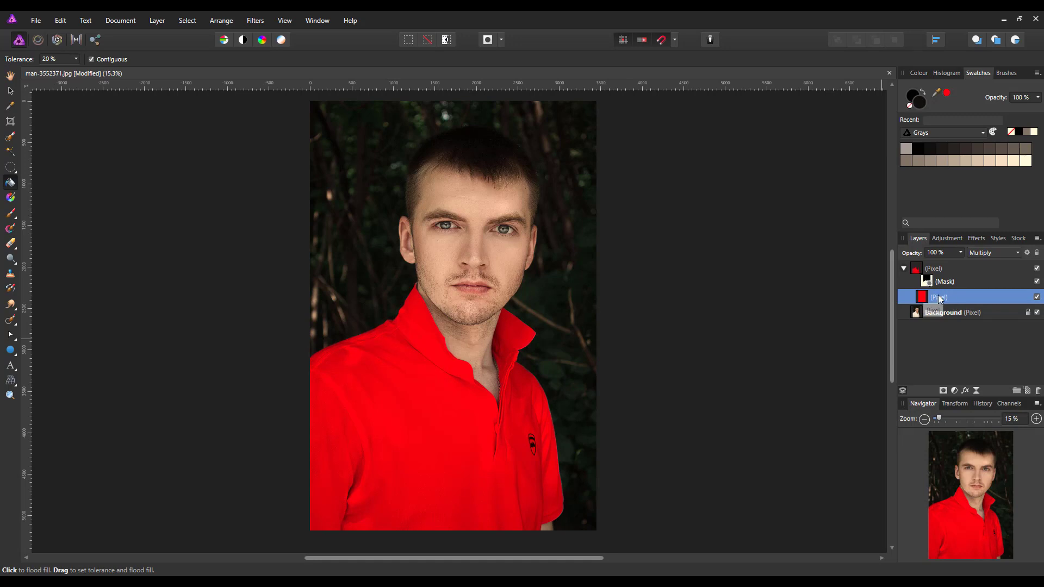
{"action": "right_click", "coordinate": [962, 295]}
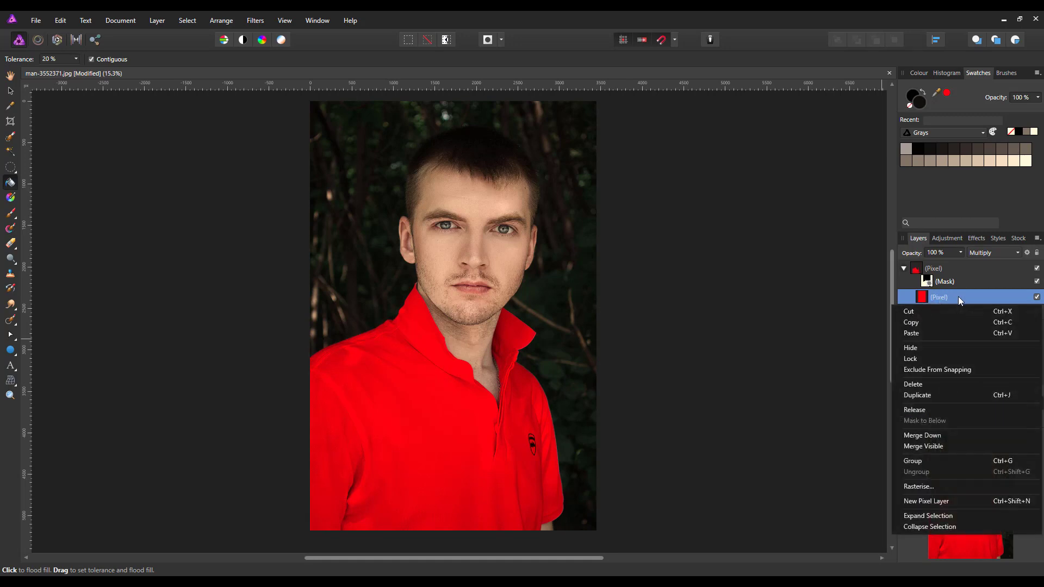
{"action": "left_click", "coordinate": [913, 383]}
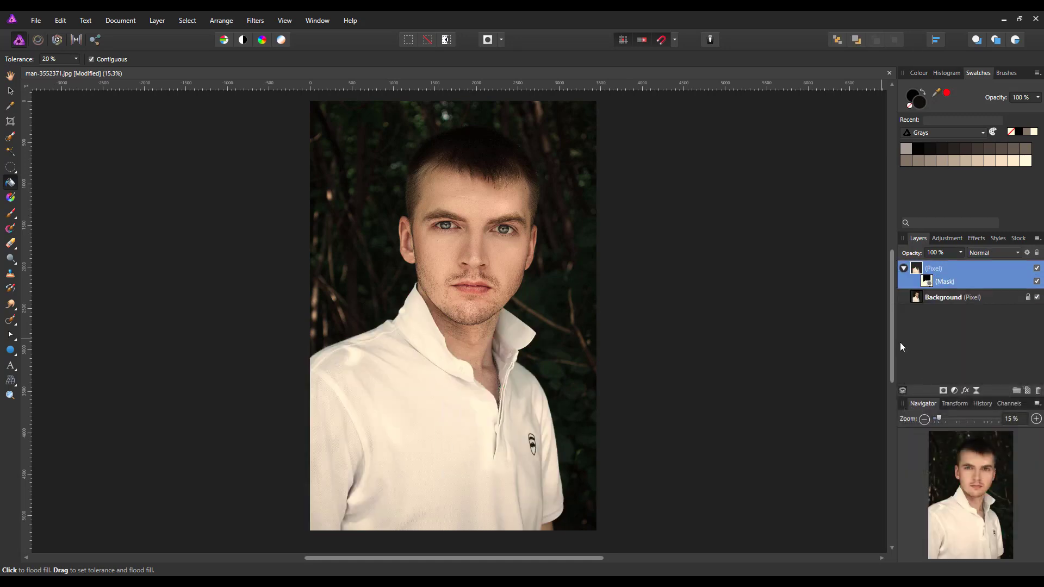
{"action": "left_click", "coordinate": [903, 268]}
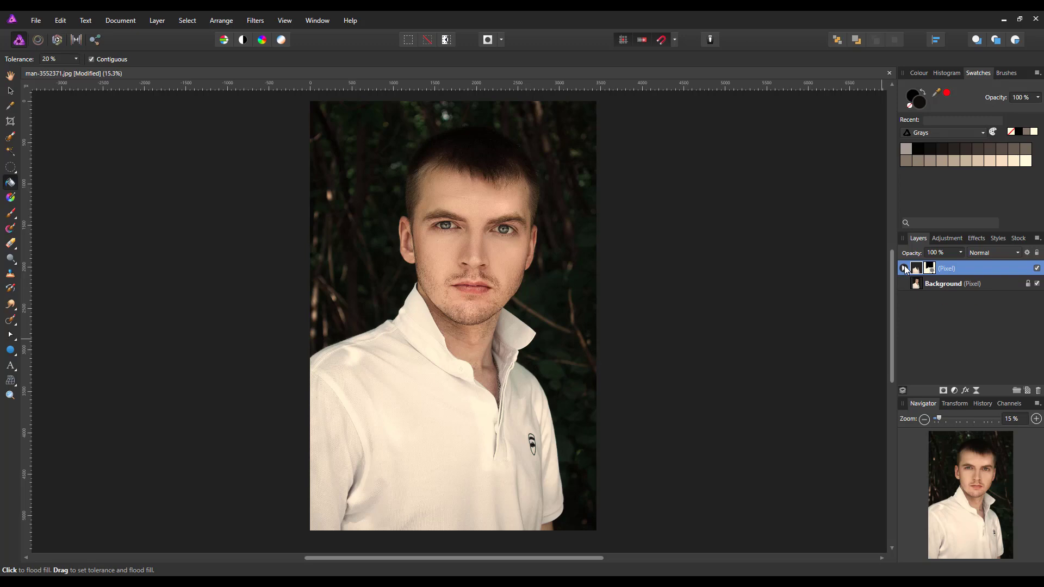
Step: Add an empty pixel layer directly above the Background and flood-fill it with near-black #0C0C0C
{"action": "left_click", "coordinate": [946, 286]}
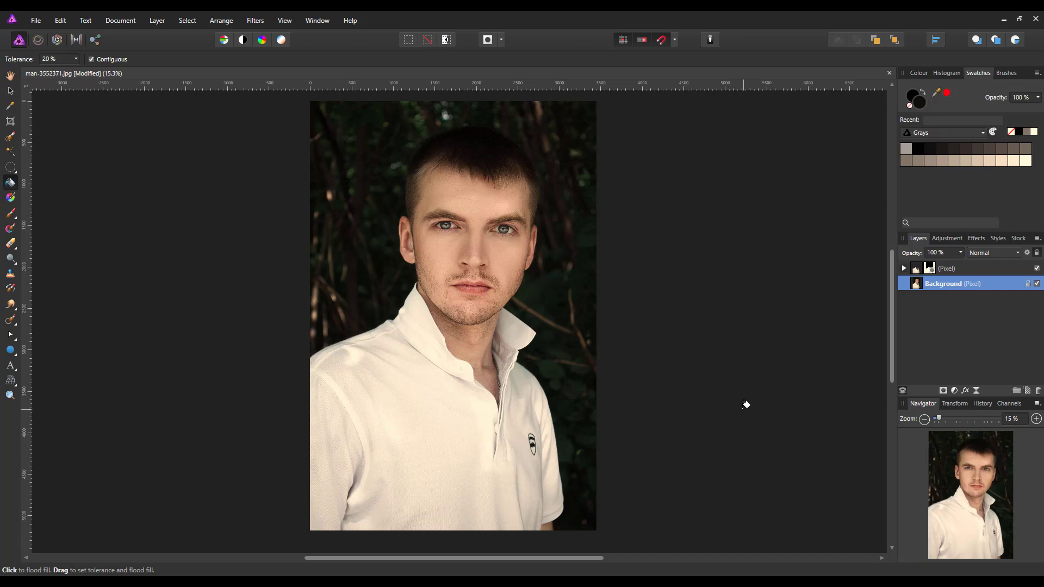
{"action": "left_click", "coordinate": [1027, 391]}
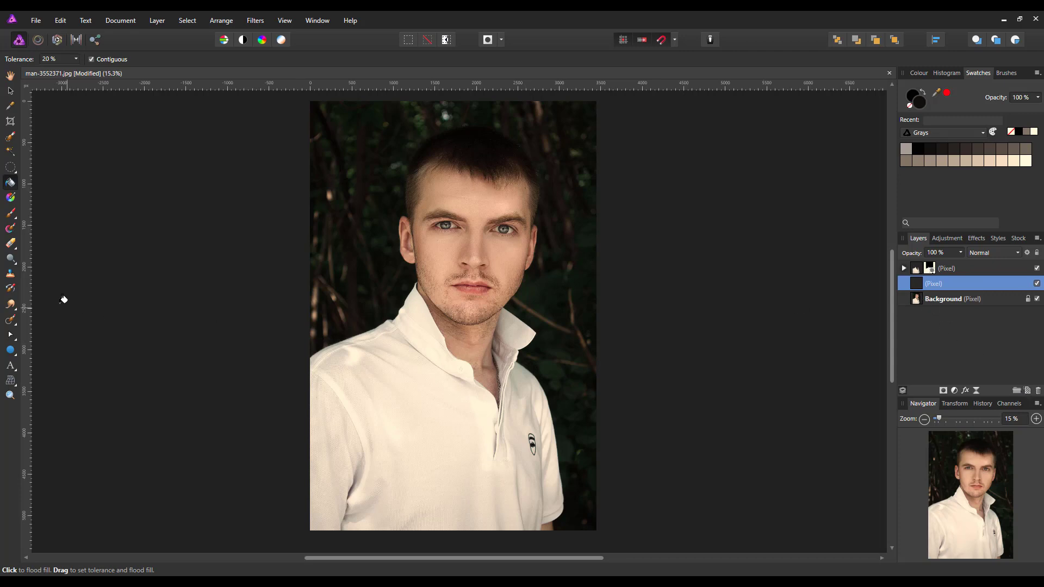
{"action": "double_click", "coordinate": [921, 101]}
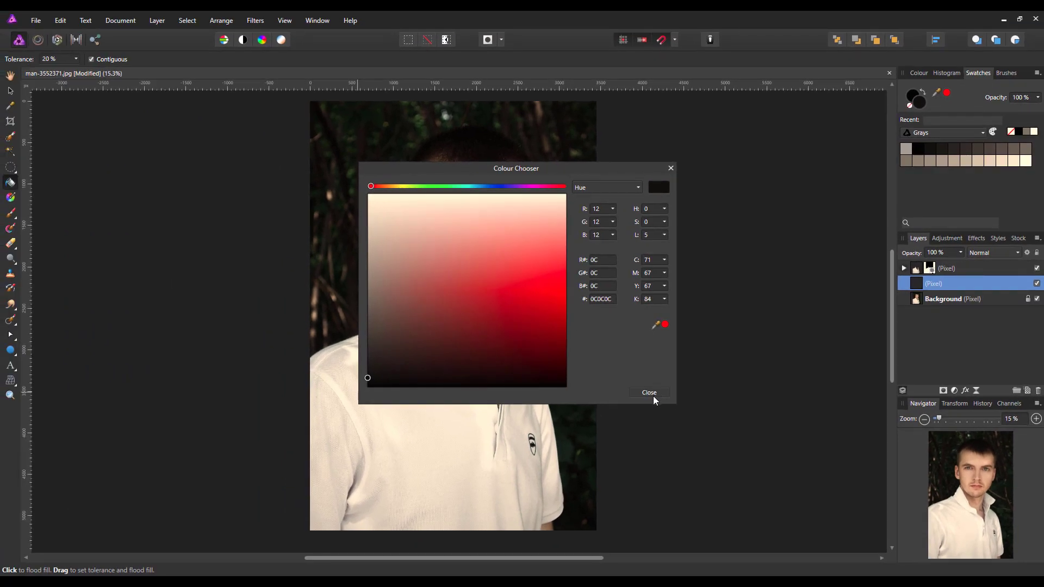
{"action": "left_click", "coordinate": [649, 393]}
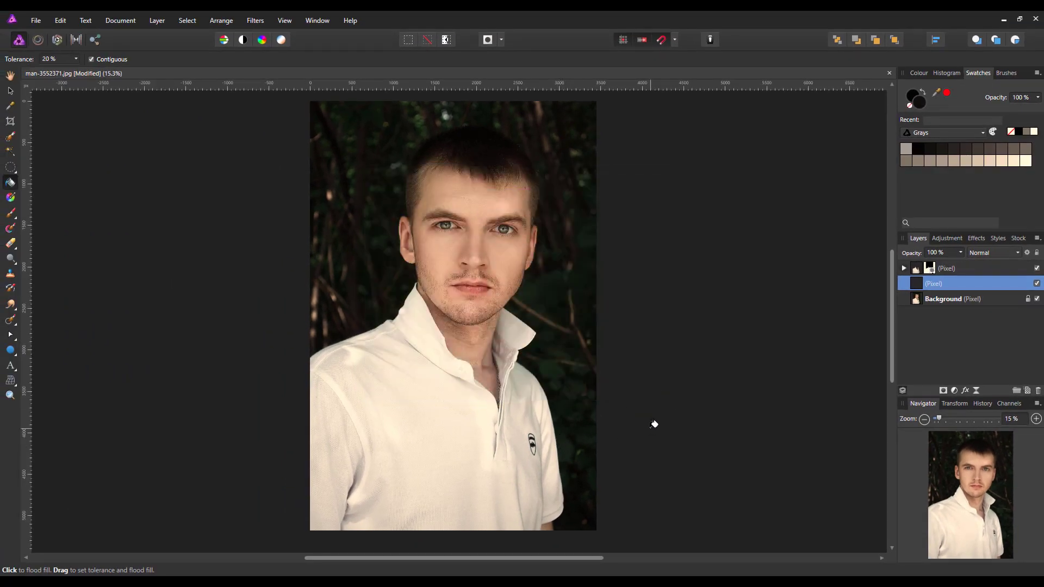
{"action": "left_click", "coordinate": [438, 429]}
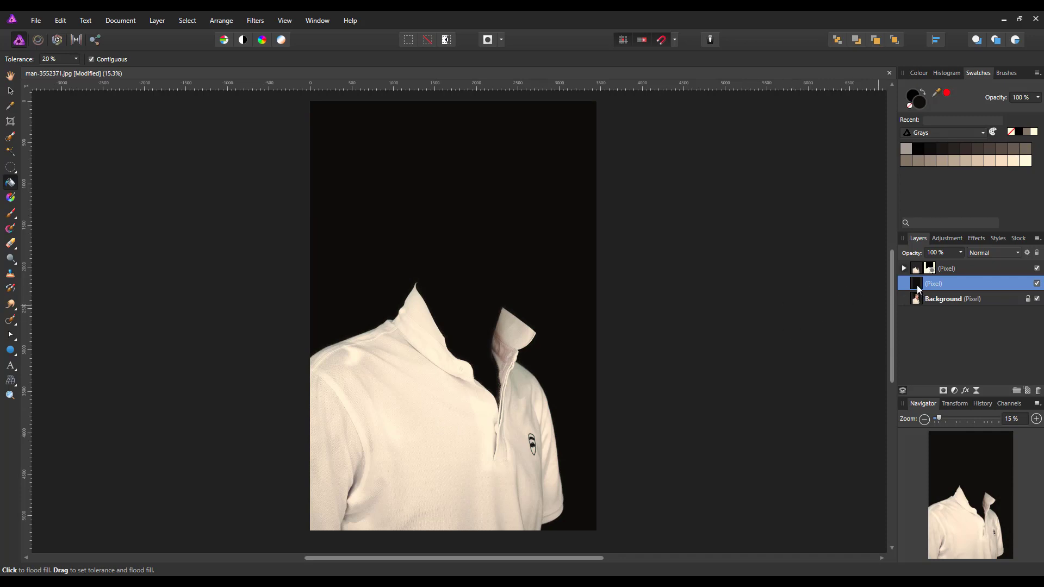
Step: Nest the black fill layer inside the masked shirt layer and set its blend mode to Multiply
{"action": "left_click_drag", "start_coordinate": [920, 287], "coordinate": [935, 273]}
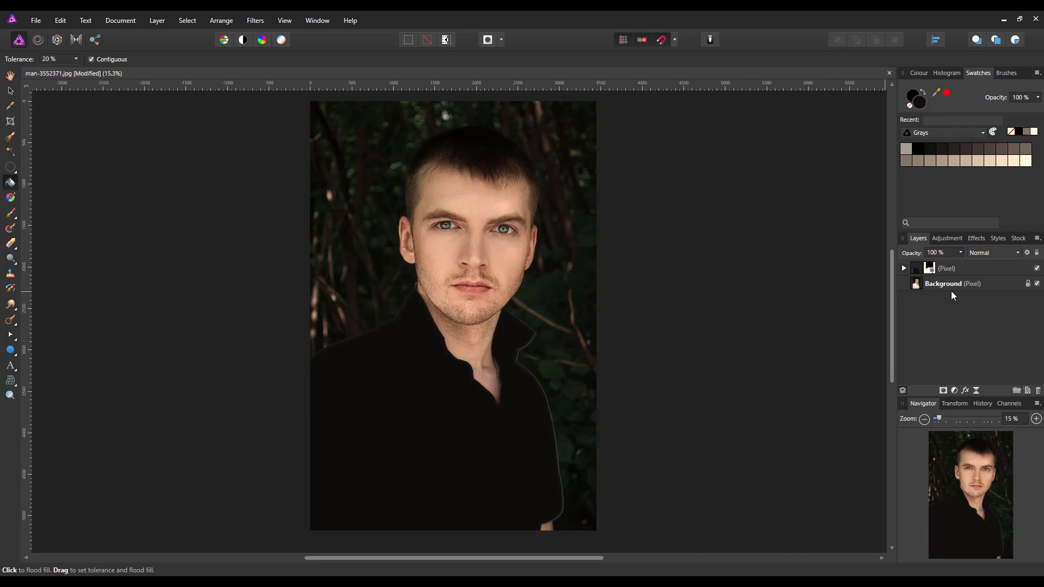
{"action": "left_click", "coordinate": [903, 268]}
{"action": "left_click", "coordinate": [938, 297]}
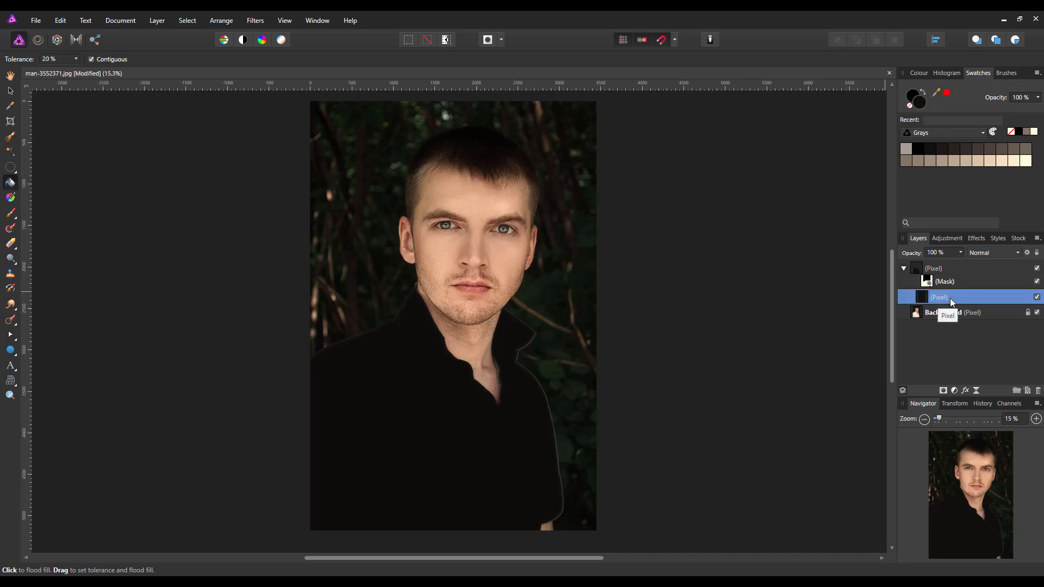
{"action": "left_click", "coordinate": [1018, 253]}
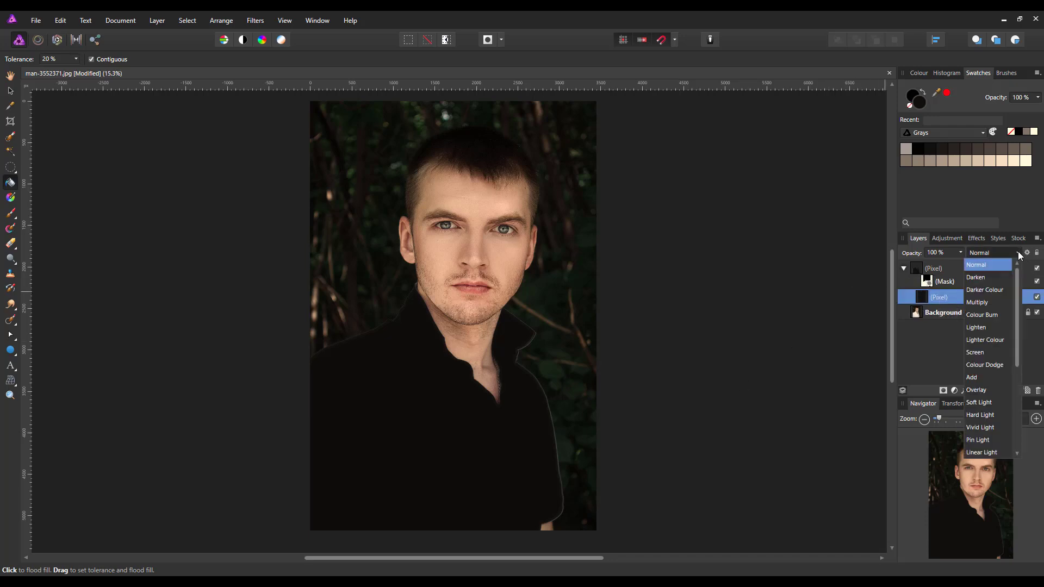
{"action": "left_click", "coordinate": [980, 304]}
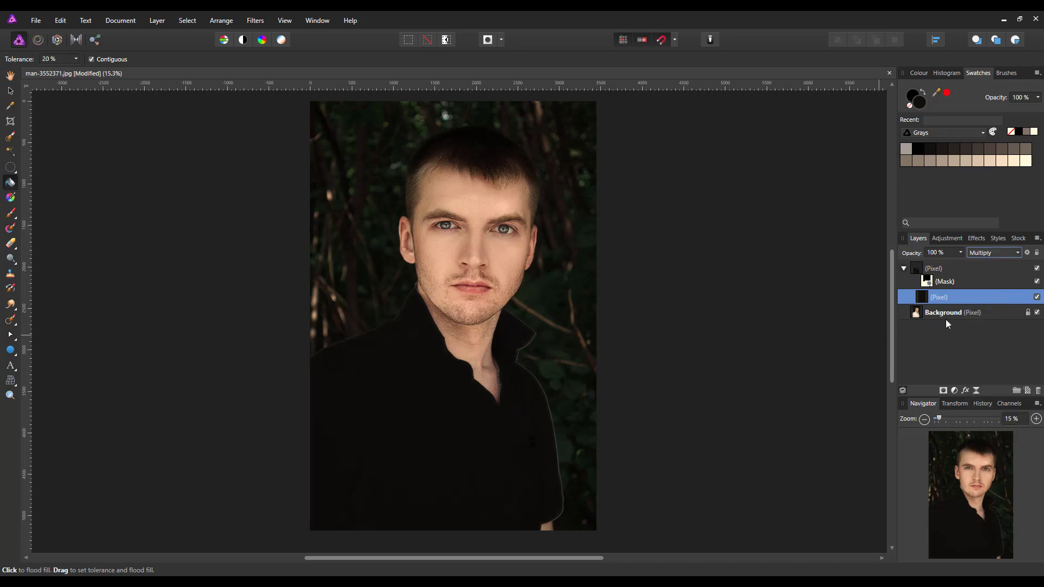
Step: Add a Curves adjustment above the nested black fill and pull the Master curve below the diagonal at a shadow and a highlight point
{"action": "left_click", "coordinate": [954, 391]}
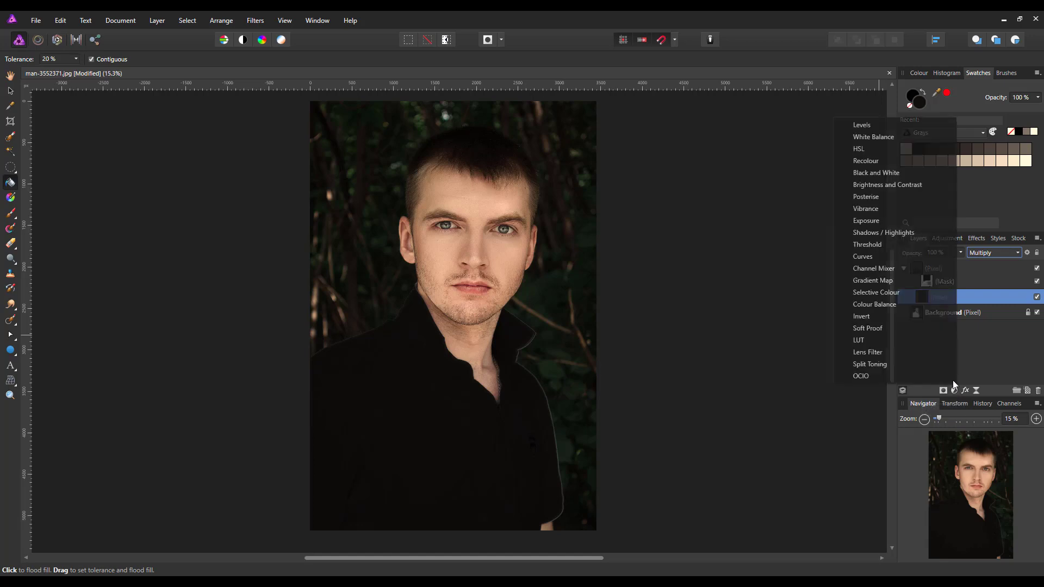
{"action": "left_click", "coordinate": [864, 259]}
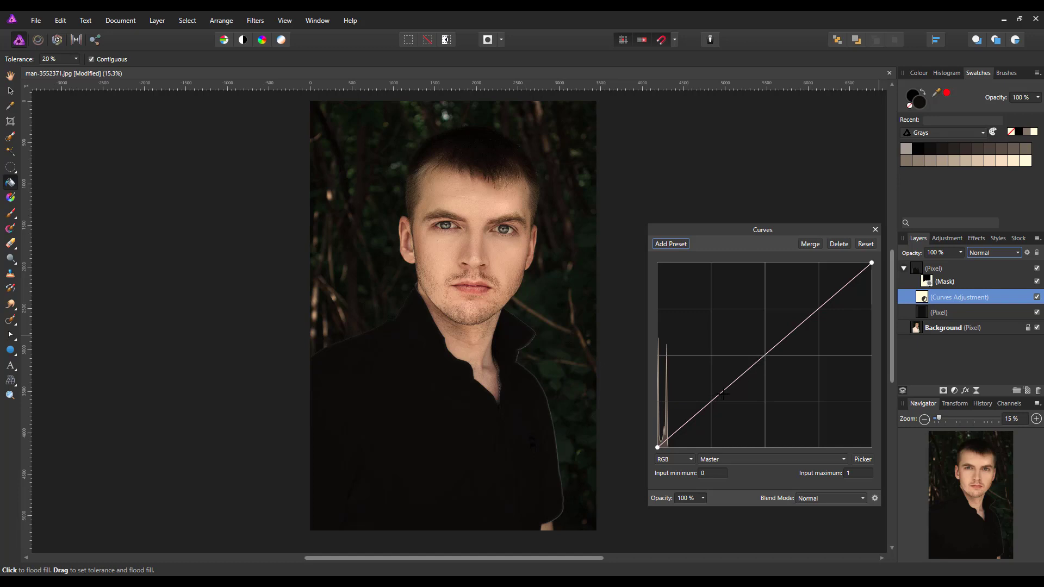
{"action": "mouse_move", "coordinate": [722, 393]}
{"action": "left_mouse_down"}
{"action": "mouse_move", "coordinate": [745, 413]}
{"action": "mouse_move", "coordinate": [706, 384]}
{"action": "mouse_move", "coordinate": [715, 403]}
{"action": "mouse_move", "coordinate": [695, 390]}
{"action": "mouse_move", "coordinate": [709, 404]}
{"action": "left_mouse_up"}
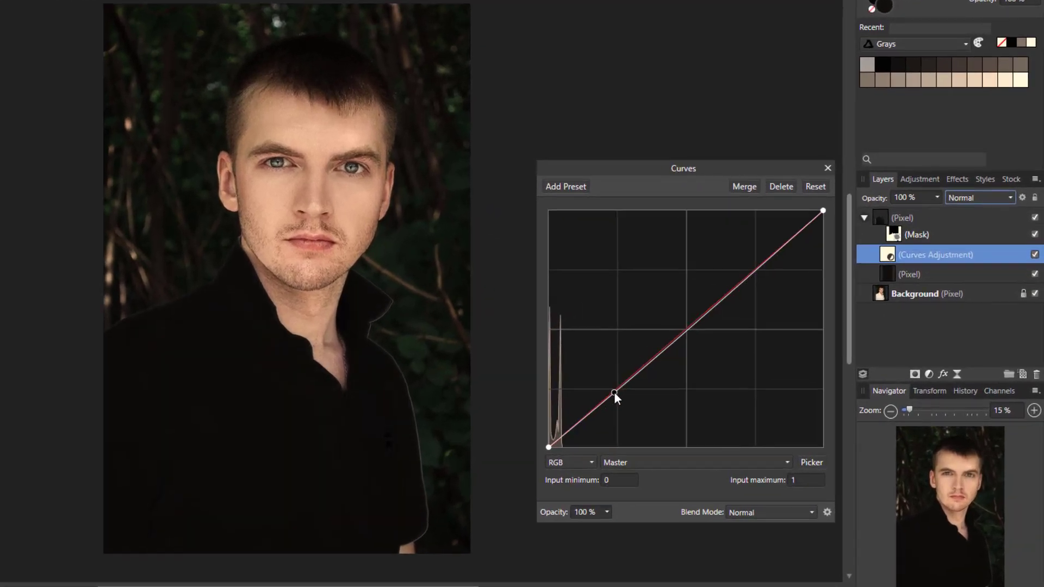
{"action": "left_click_drag", "start_coordinate": [614, 393], "coordinate": [609, 388]}
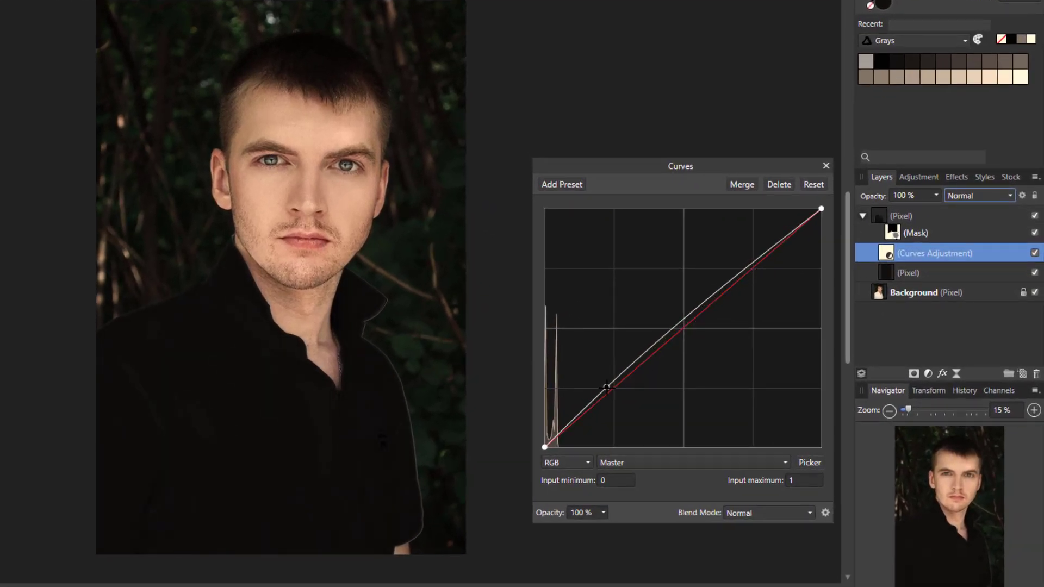
{"action": "mouse_move", "coordinate": [749, 267]}
{"action": "left_mouse_down"}
{"action": "mouse_move", "coordinate": [735, 246]}
{"action": "mouse_move", "coordinate": [774, 280]}
{"action": "mouse_move", "coordinate": [762, 270]}
{"action": "left_mouse_up"}
{"action": "left_click_drag", "start_coordinate": [607, 387], "coordinate": [624, 403]}
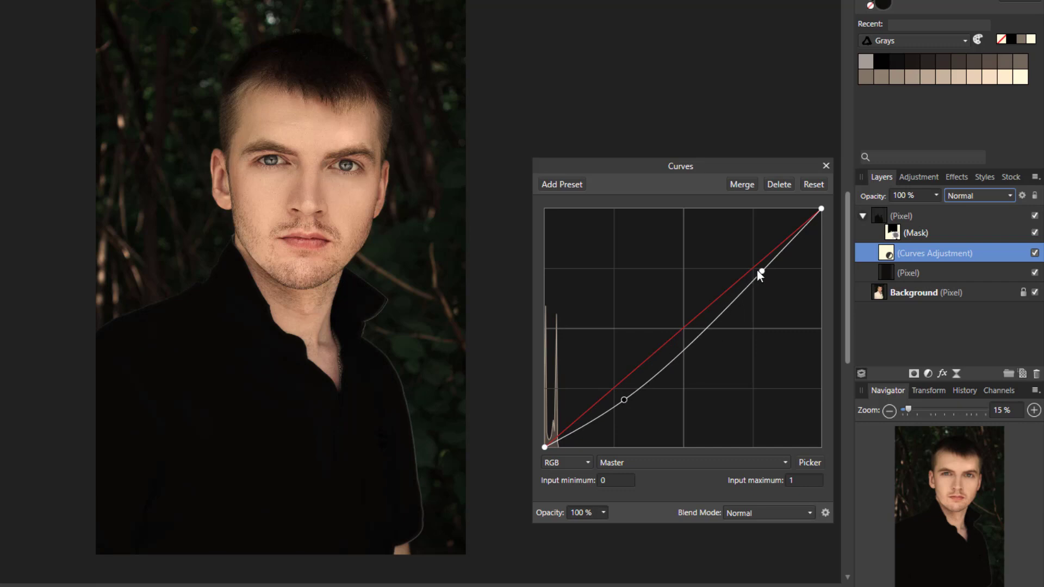
Step: Lower the highlight point of the Master curve further below the diagonal and close the Curves settings
{"action": "left_click_drag", "start_coordinate": [761, 271], "coordinate": [784, 276]}
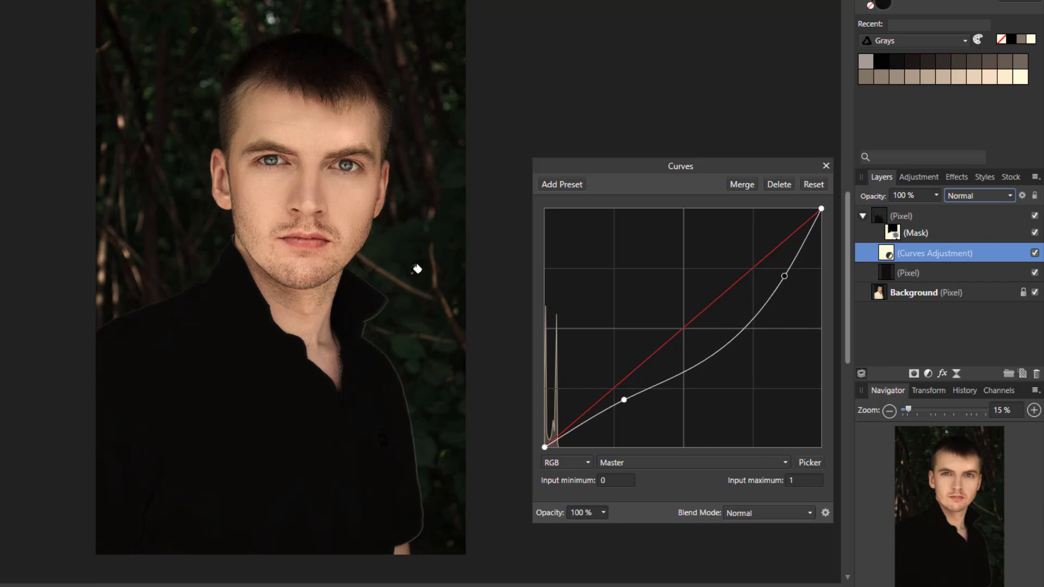
{"action": "left_click", "coordinate": [825, 165]}
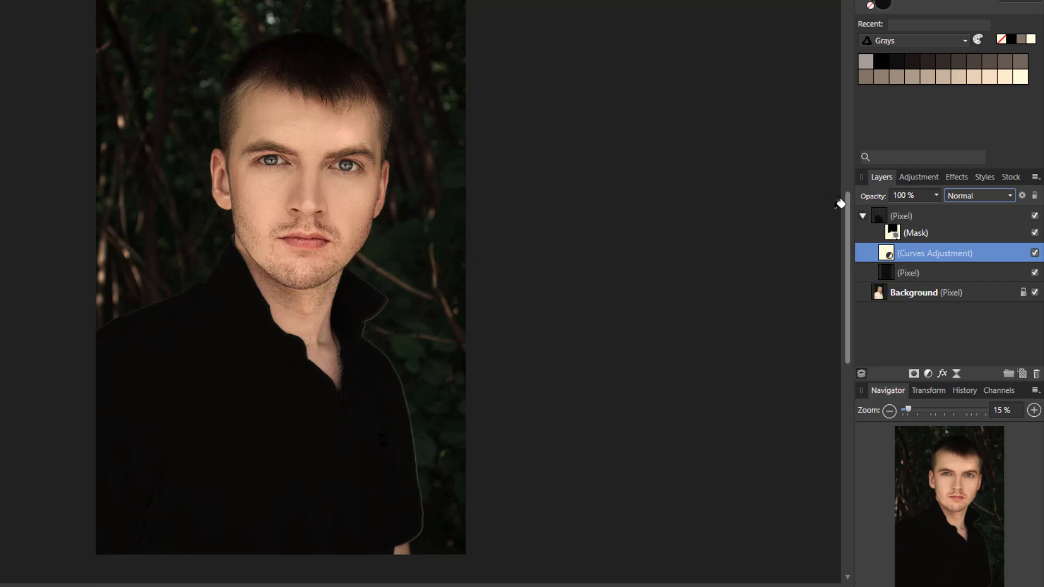
Step: Add a second Curves adjustment above the first, open its blend ranges, and raise the Master curve's midpoint to maximum output deep in the shadows
{"action": "left_click", "coordinate": [926, 373]}
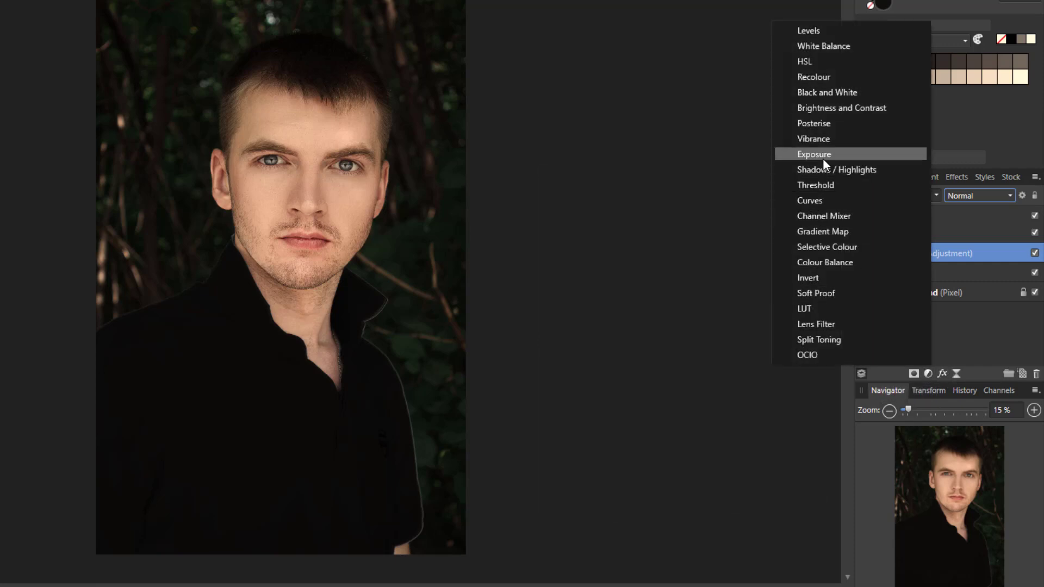
{"action": "left_click", "coordinate": [816, 201]}
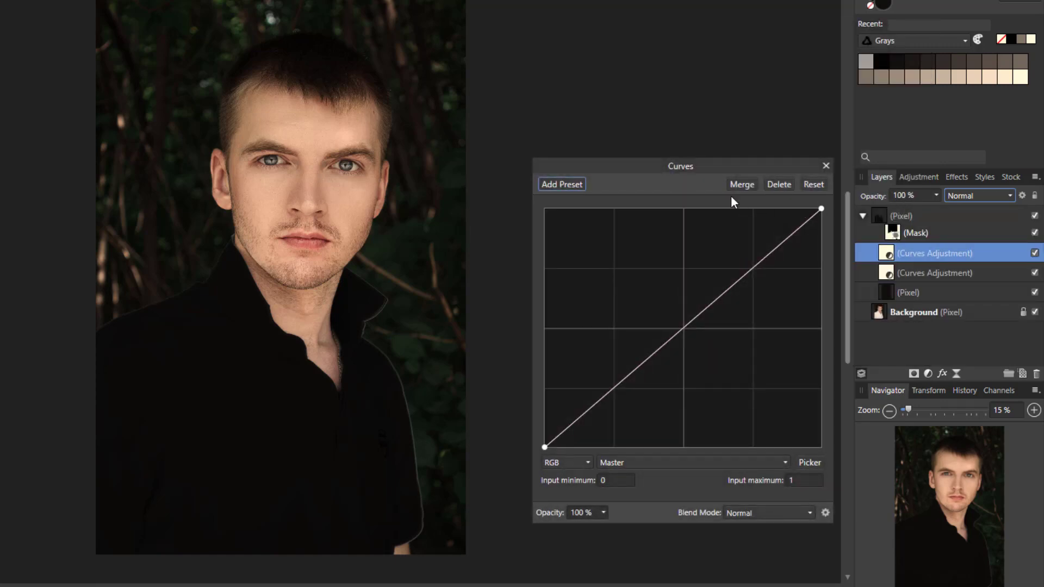
{"action": "left_click_drag", "start_coordinate": [709, 164], "coordinate": [686, 139]}
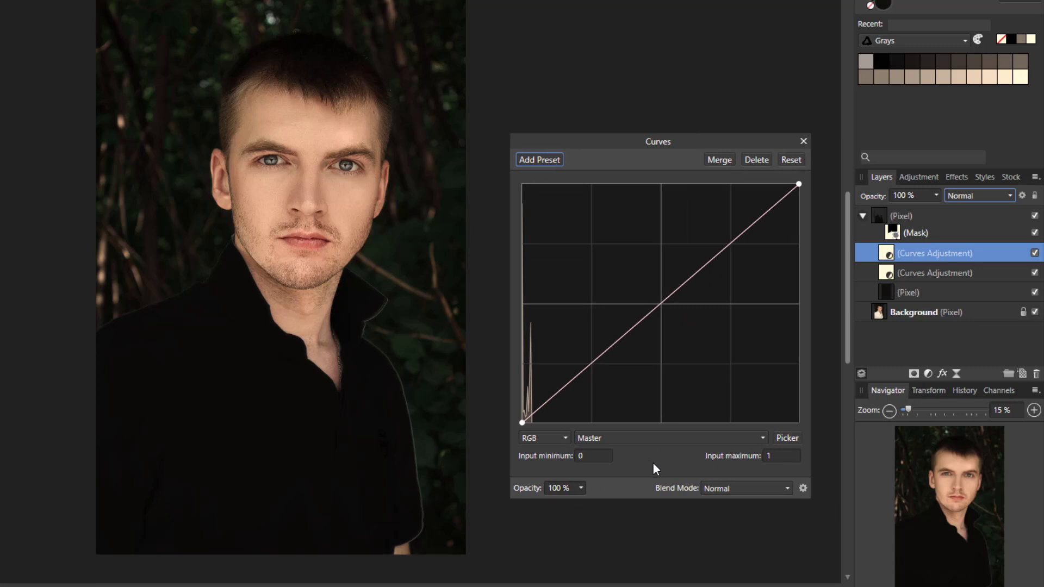
{"action": "left_click", "coordinate": [803, 488]}
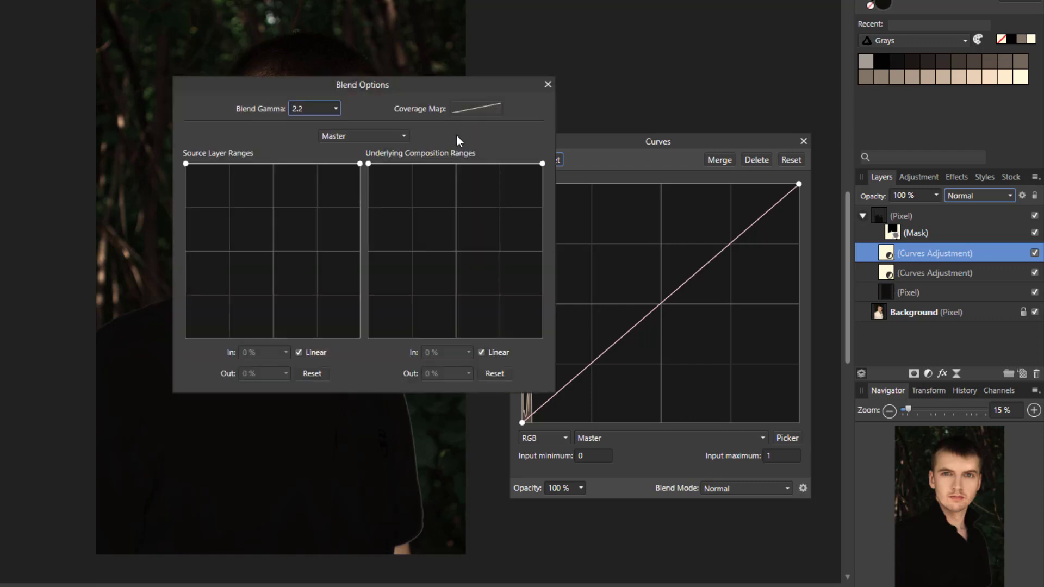
{"action": "left_click_drag", "start_coordinate": [484, 84], "coordinate": [774, 0]}
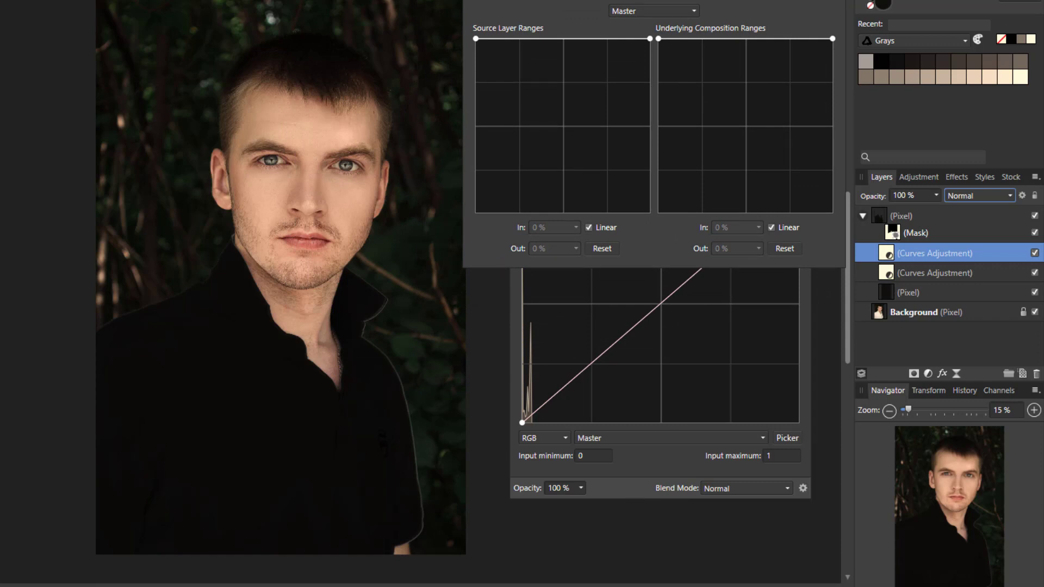
{"action": "left_click", "coordinate": [633, 492]}
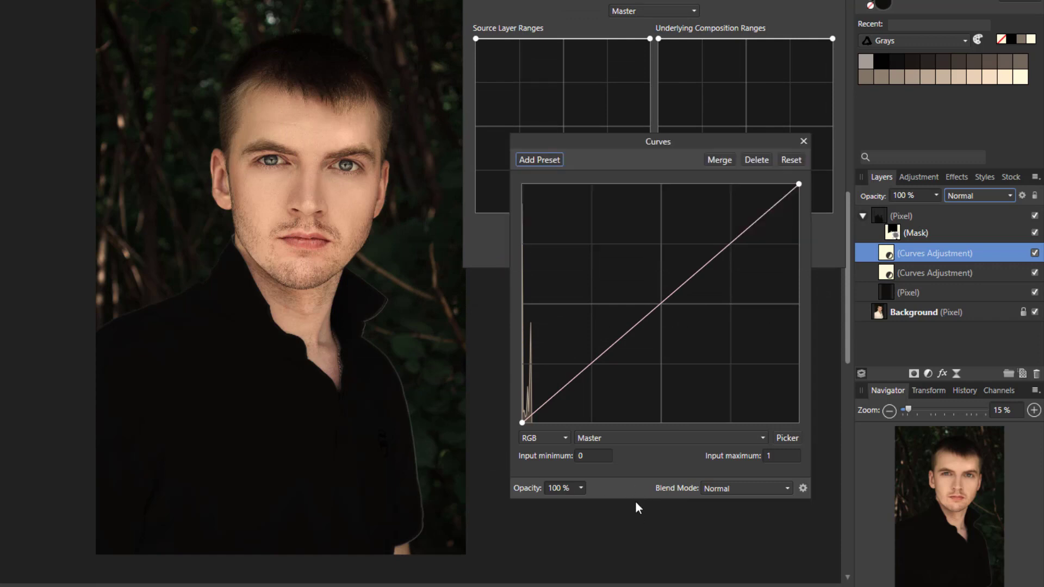
{"action": "left_click_drag", "start_coordinate": [683, 144], "coordinate": [681, 243]}
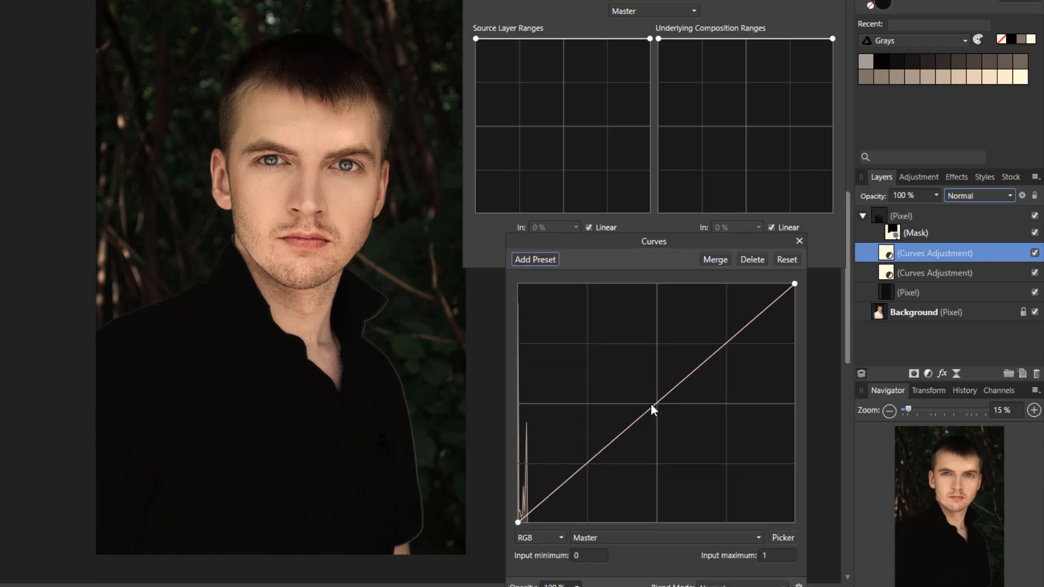
{"action": "left_click_drag", "start_coordinate": [658, 402], "coordinate": [555, 279]}
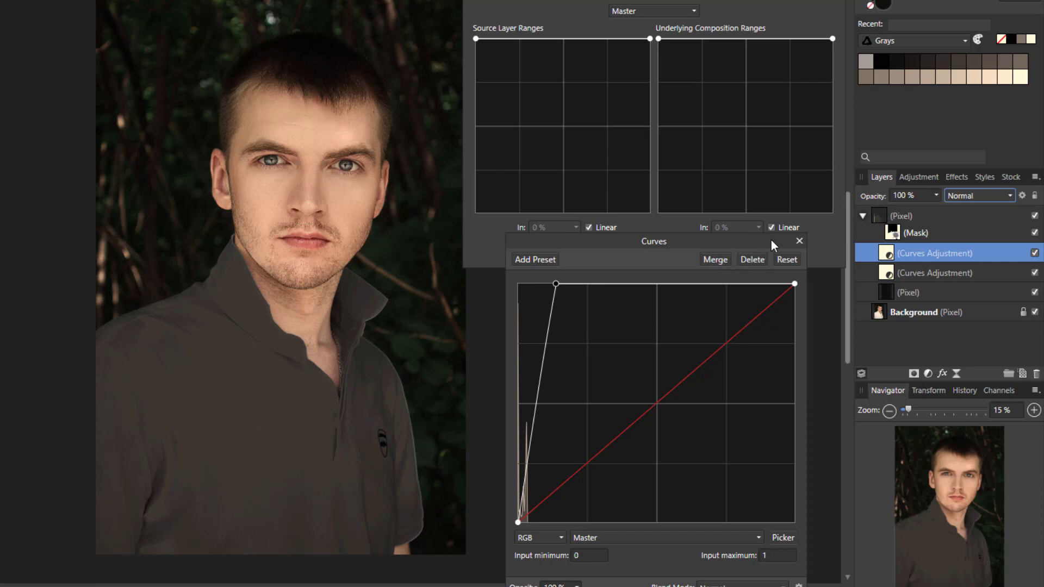
Step: Set the second Curves adjustment's Underlying Composition range to 0% output at its dark end and add a point at In 20.2%, Out 76.6%
{"action": "left_click", "coordinate": [776, 8]}
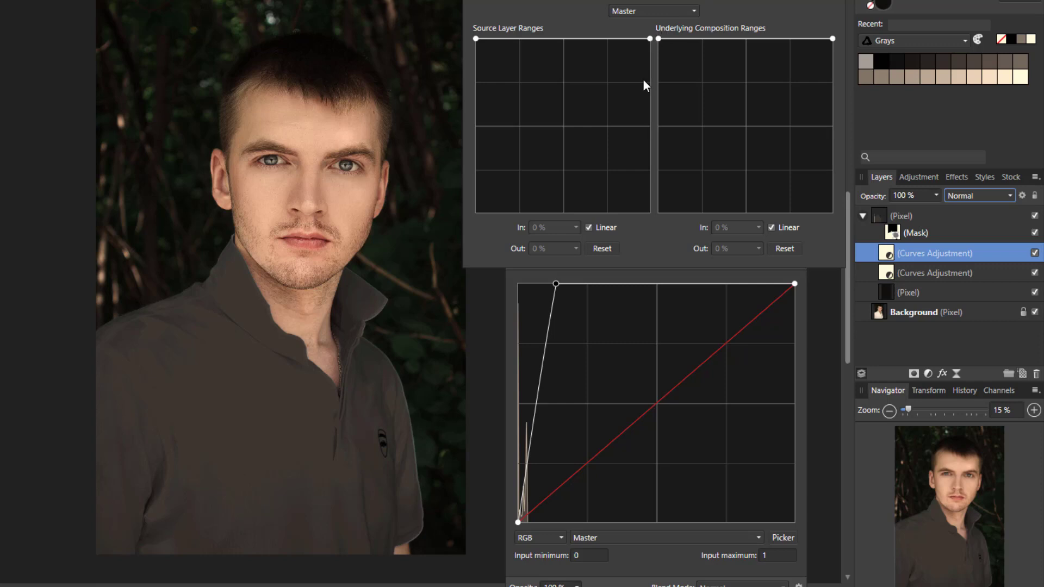
{"action": "left_click_drag", "start_coordinate": [658, 38], "coordinate": [647, 214]}
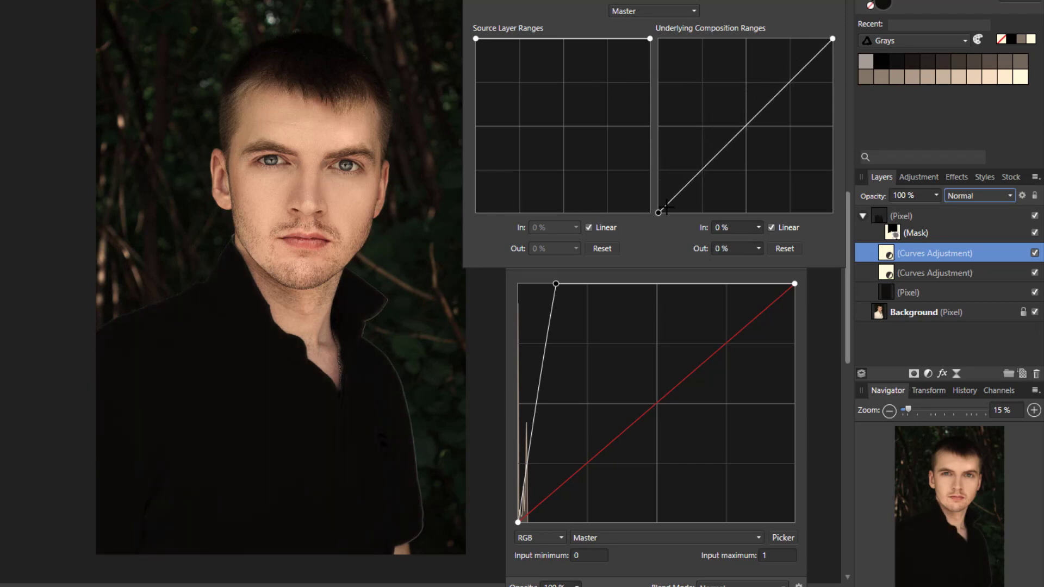
{"action": "left_click_drag", "start_coordinate": [745, 126], "coordinate": [693, 80]}
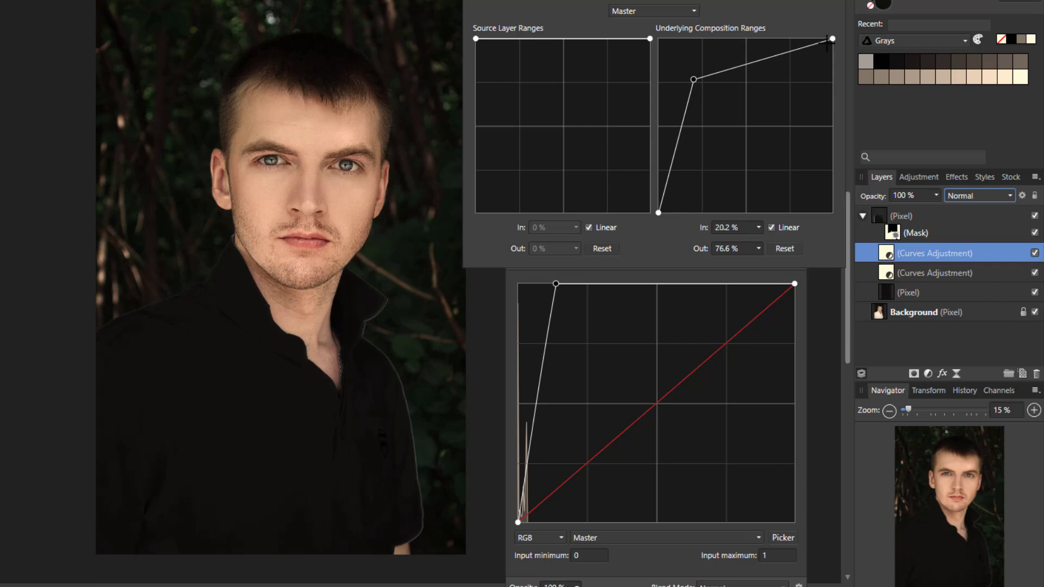
{"action": "left_click", "coordinate": [838, 1]}
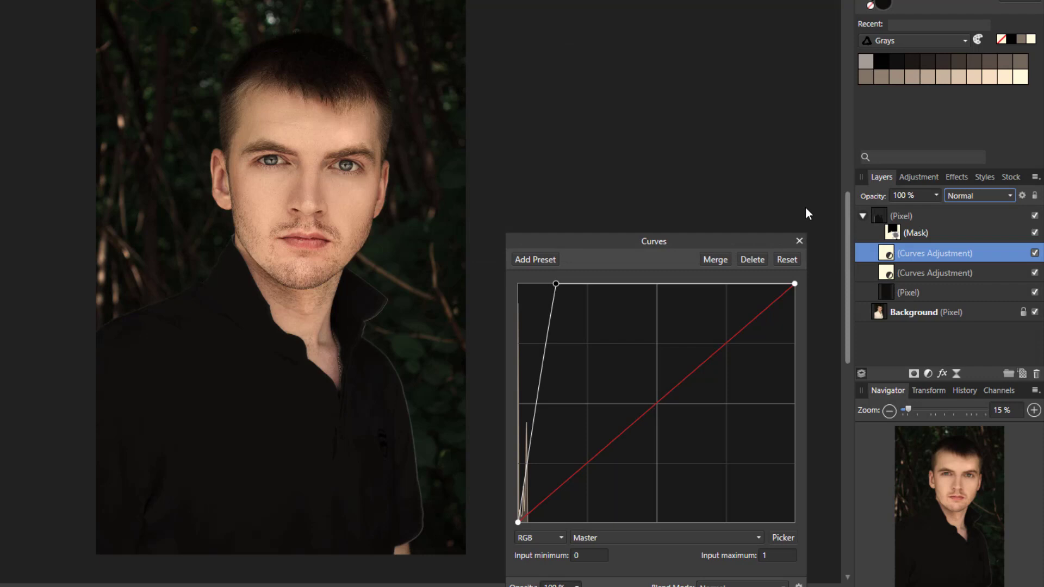
{"action": "left_click", "coordinate": [798, 240]}
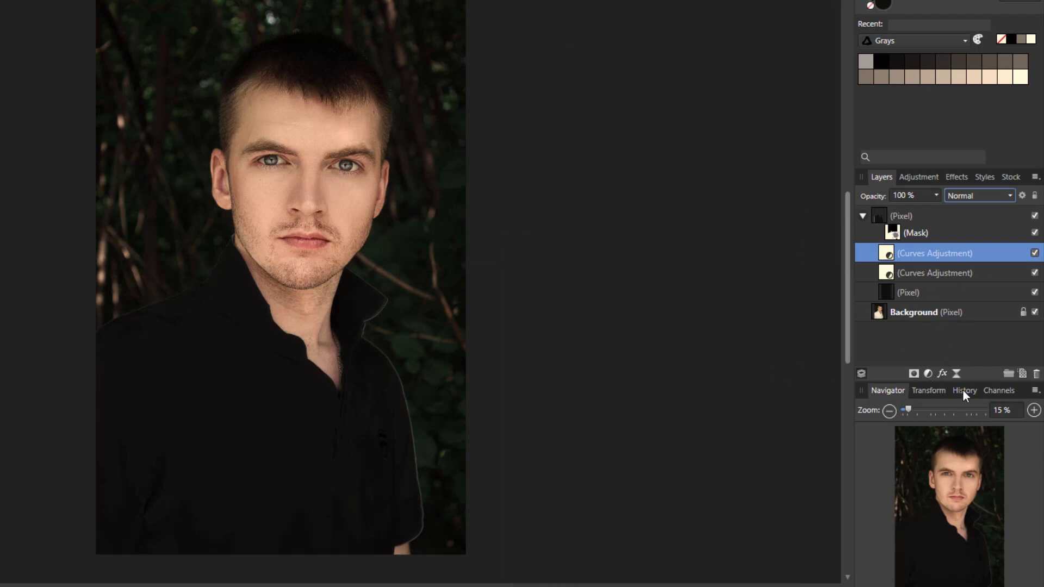
Step: Add a third Curves adjustment above the others and raise its Master curve's midpoint to maximum output deep in the shadows
{"action": "left_click", "coordinate": [928, 374]}
{"action": "left_click", "coordinate": [807, 202]}
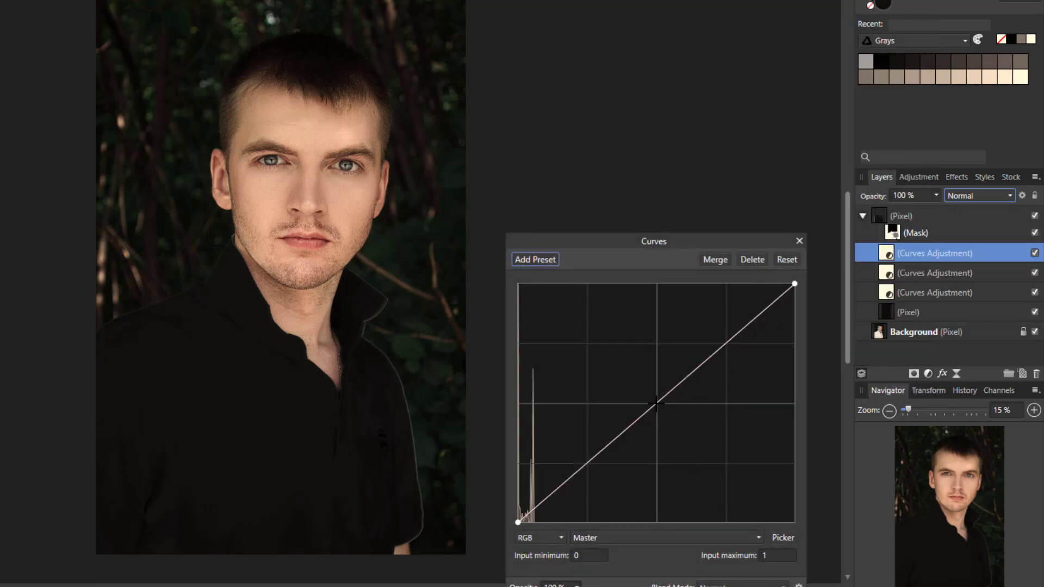
{"action": "left_click_drag", "start_coordinate": [656, 404], "coordinate": [537, 281]}
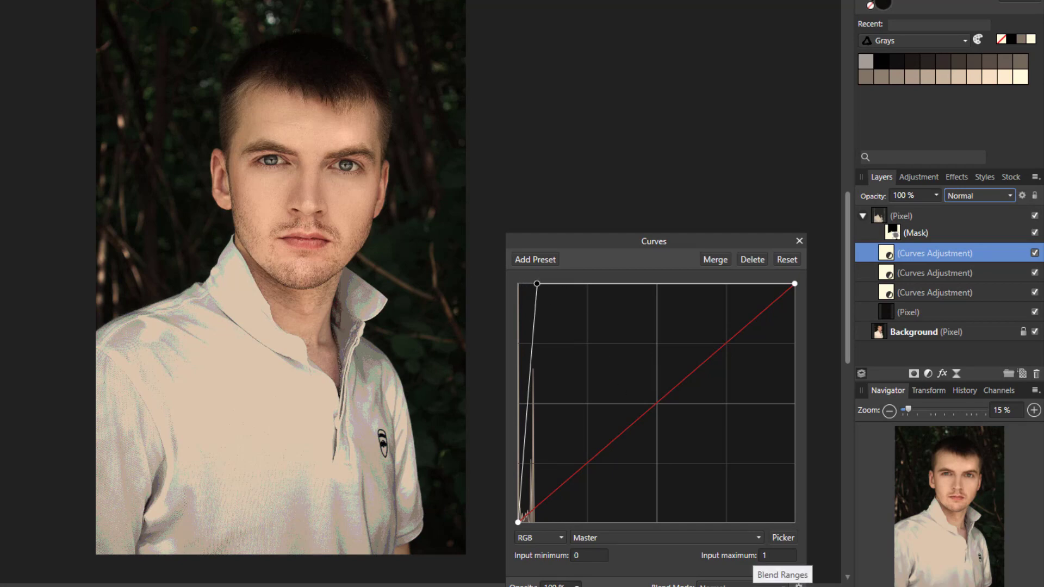
Step: Set the third Curves adjustment's Underlying Composition range to 0% output at its dark end and add a point at In 61.4%, Out 53.9%
{"action": "left_click", "coordinate": [797, 584]}
{"action": "left_click_drag", "start_coordinate": [459, 89], "coordinate": [813, 0]}
{"action": "left_click_drag", "start_coordinate": [720, 60], "coordinate": [708, 243]}
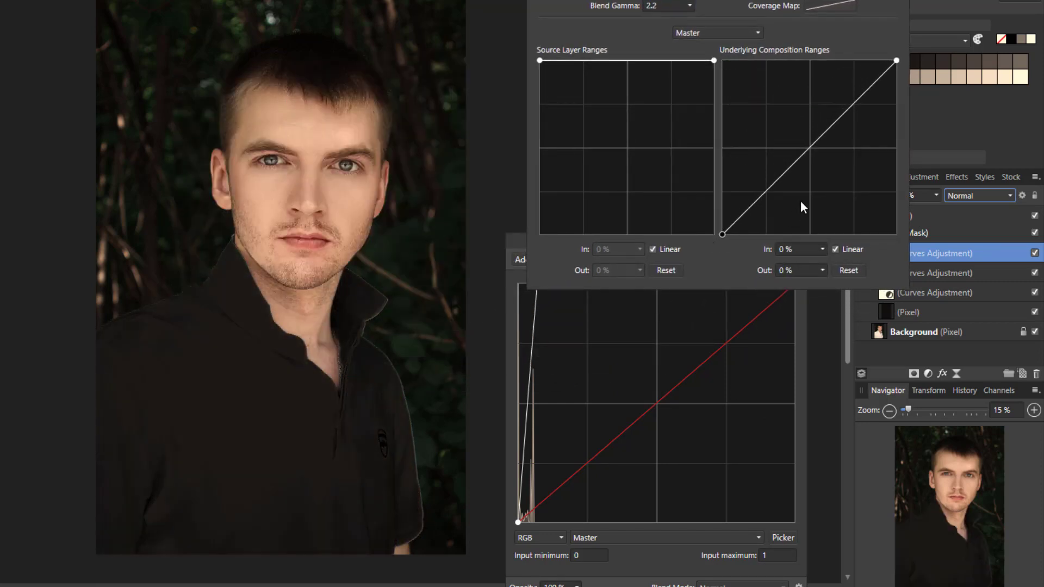
{"action": "left_click_drag", "start_coordinate": [805, 148], "coordinate": [844, 171]}
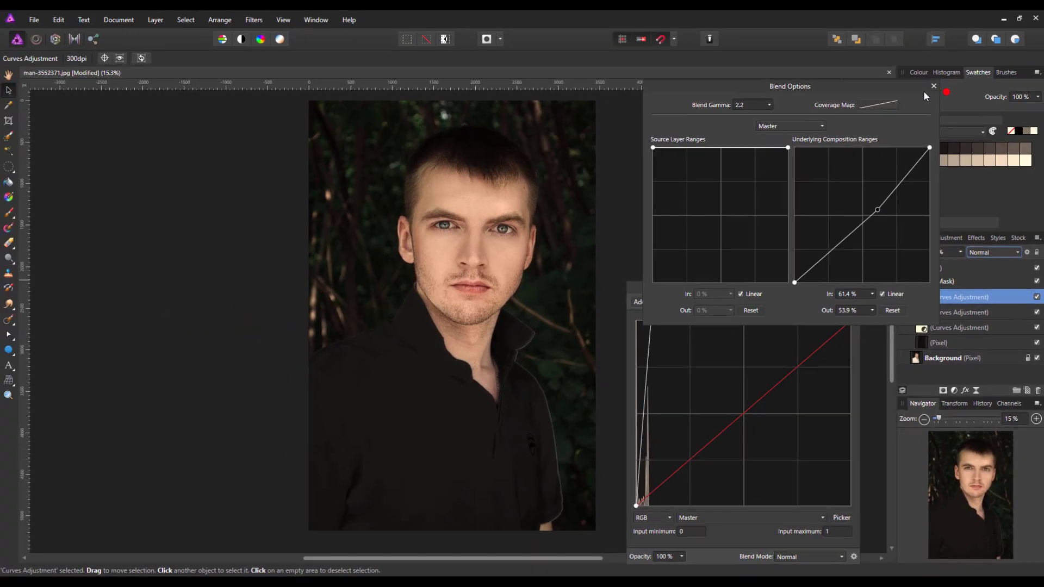
{"action": "left_click", "coordinate": [933, 86]}
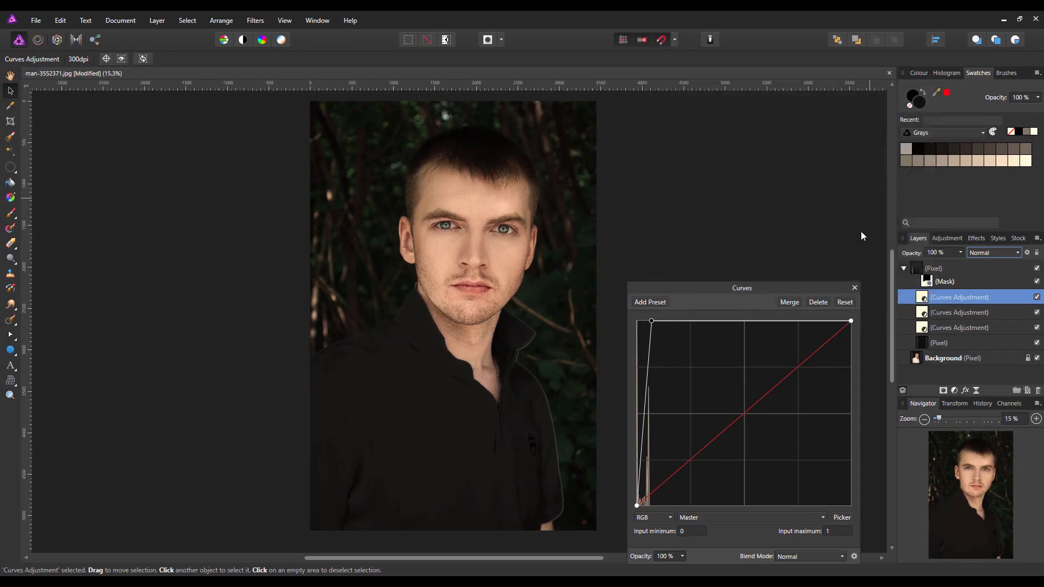
{"action": "left_click", "coordinate": [854, 288]}
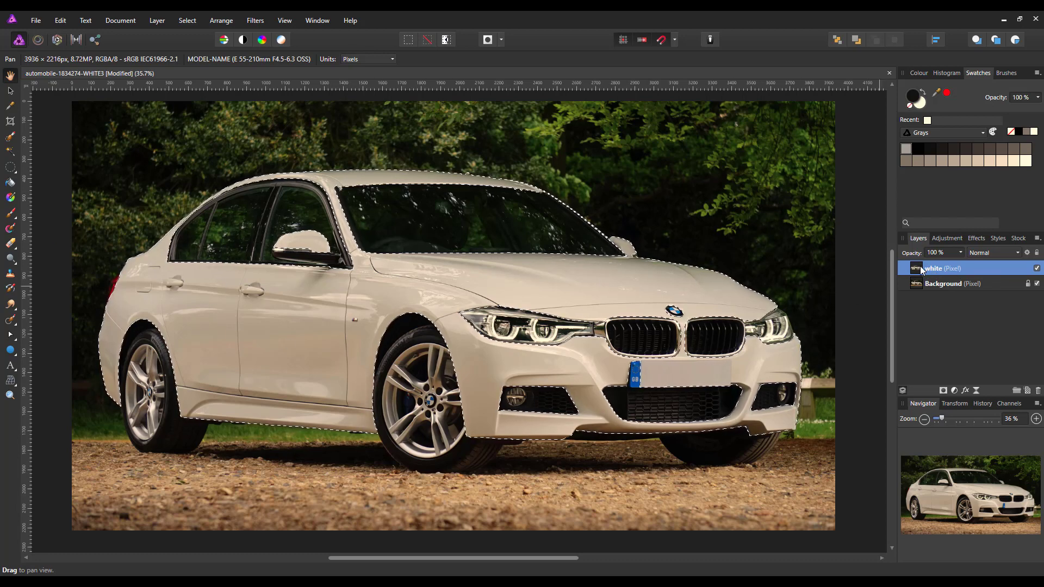
Step: Mask the white layer with the car-body selection and add an empty pixel layer directly above the Background
{"action": "left_click", "coordinate": [943, 391]}
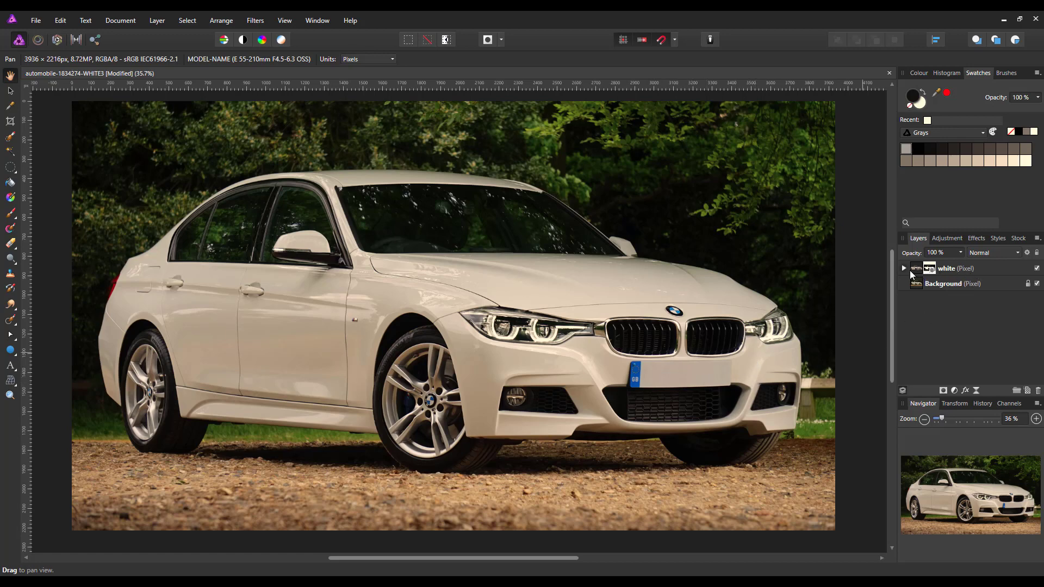
{"action": "left_click", "coordinate": [943, 285]}
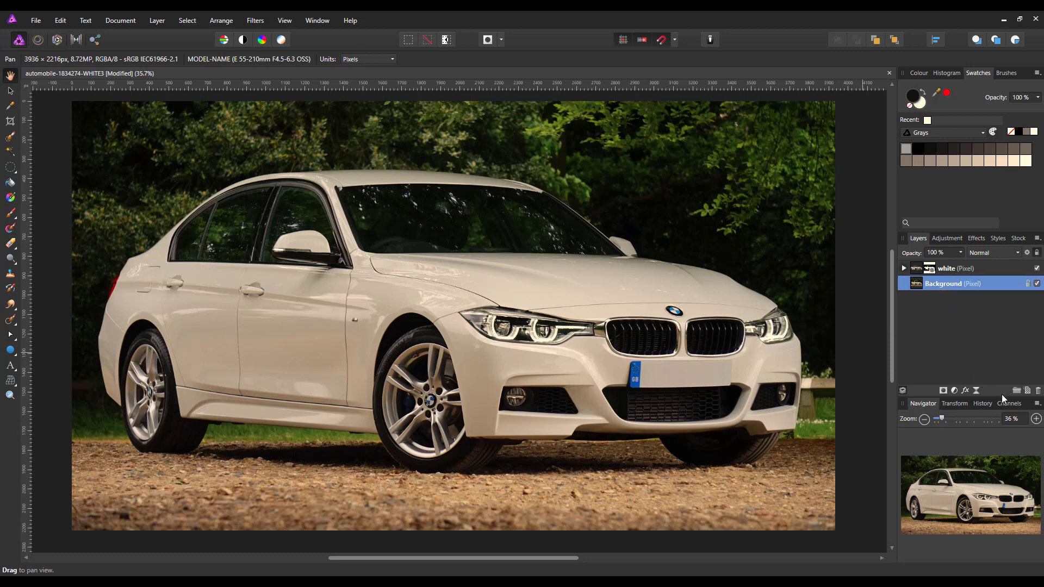
{"action": "left_click", "coordinate": [1027, 390]}
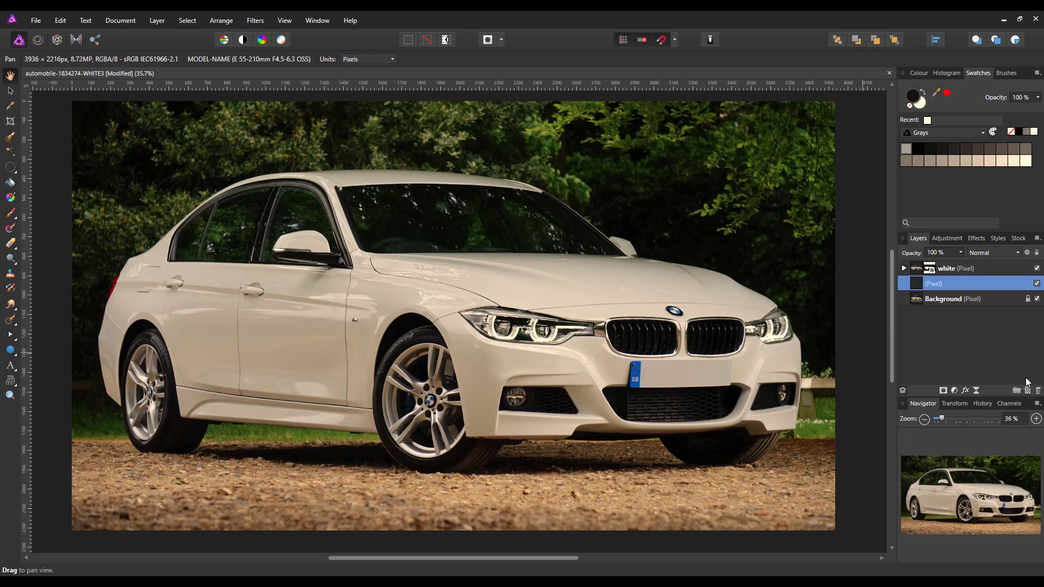
Step: Darken the fill colour to a near-black grey and flood-fill the empty pixel layer with it
{"action": "left_click", "coordinate": [9, 182]}
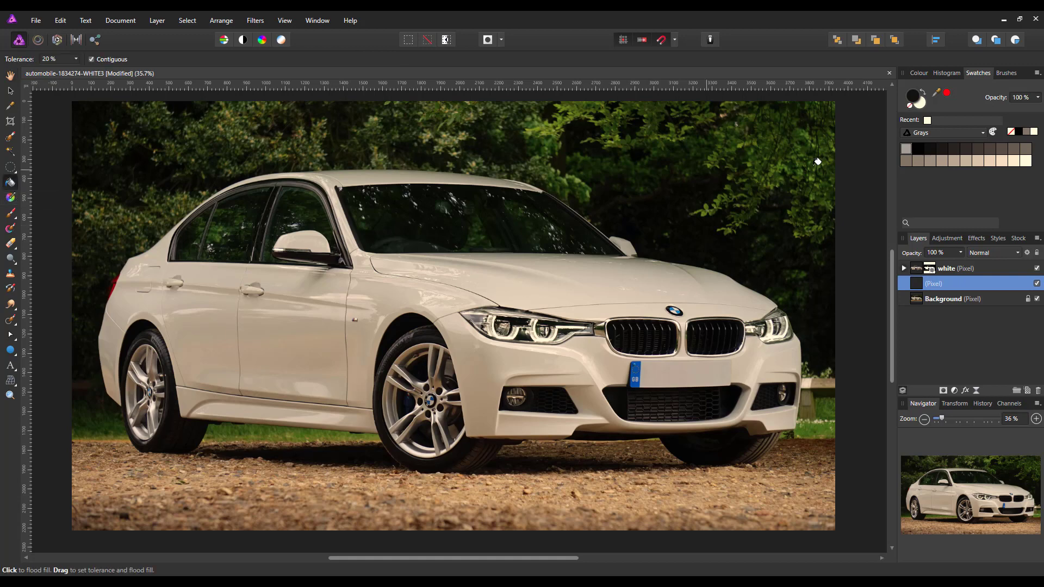
{"action": "double_click", "coordinate": [913, 98]}
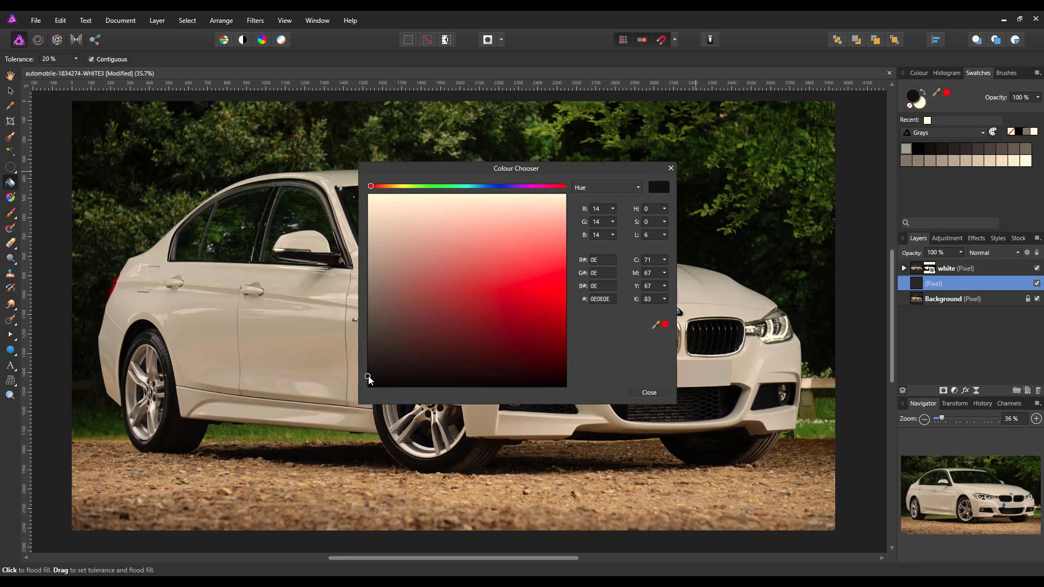
{"action": "left_click_drag", "start_coordinate": [368, 378], "coordinate": [368, 383]}
{"action": "left_click", "coordinate": [650, 393]}
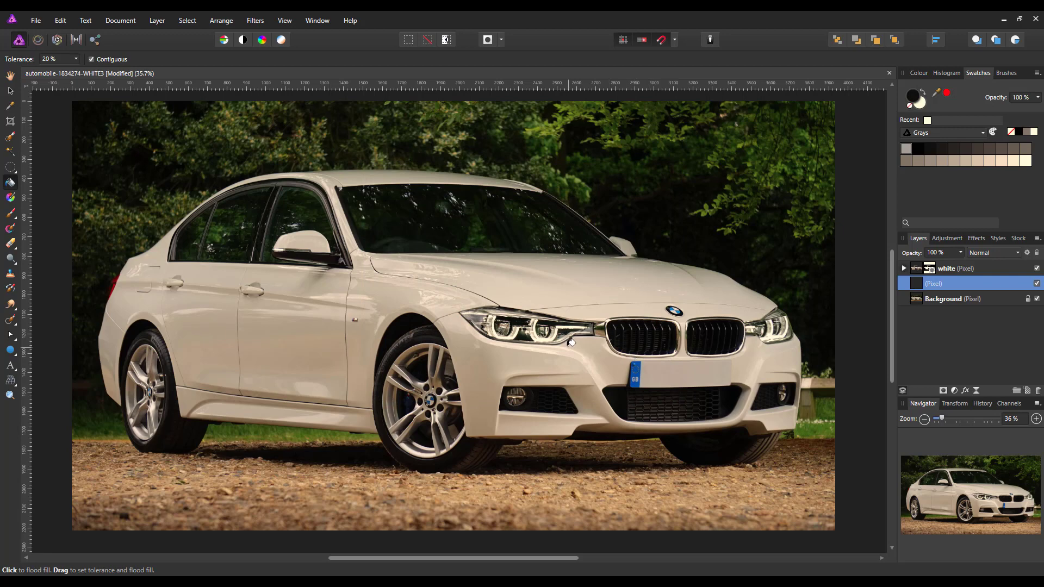
{"action": "left_click", "coordinate": [587, 369]}
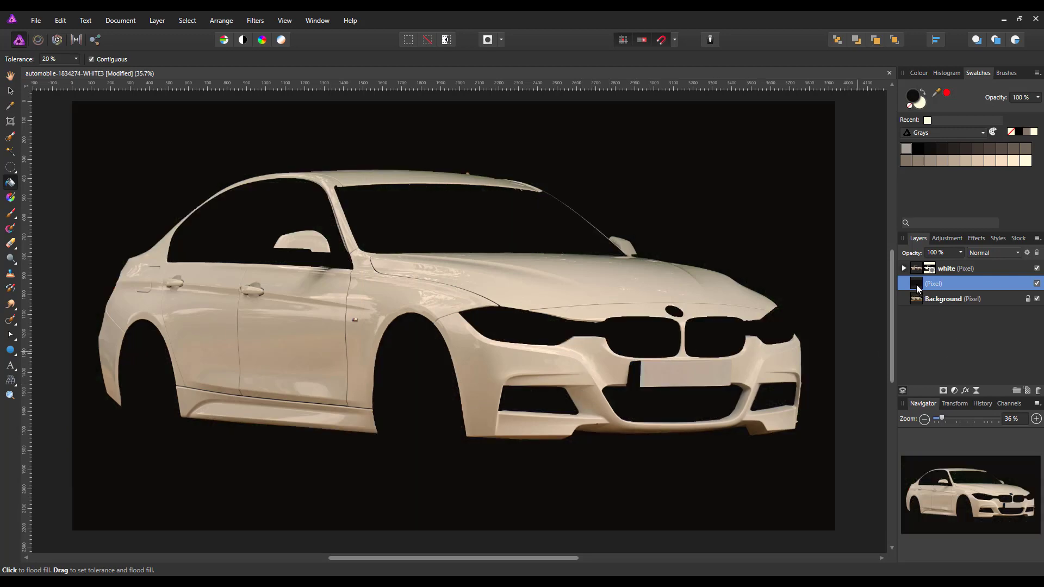
Step: Nest the black fill layer inside the masked white layer and set its blend mode to Overlay
{"action": "left_click_drag", "start_coordinate": [916, 285], "coordinate": [942, 275]}
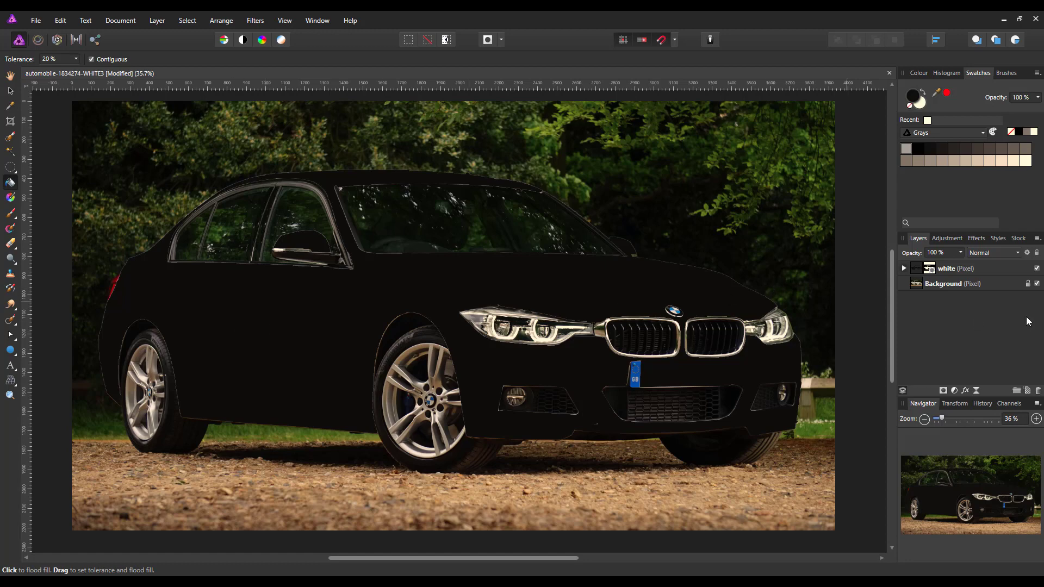
{"action": "left_click", "coordinate": [1017, 254]}
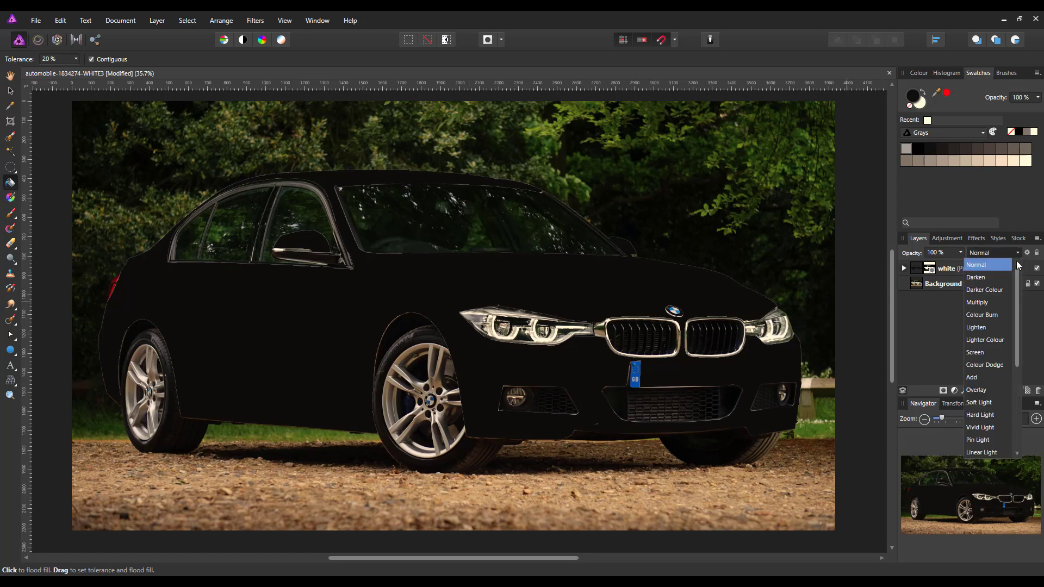
{"action": "left_click", "coordinate": [978, 390]}
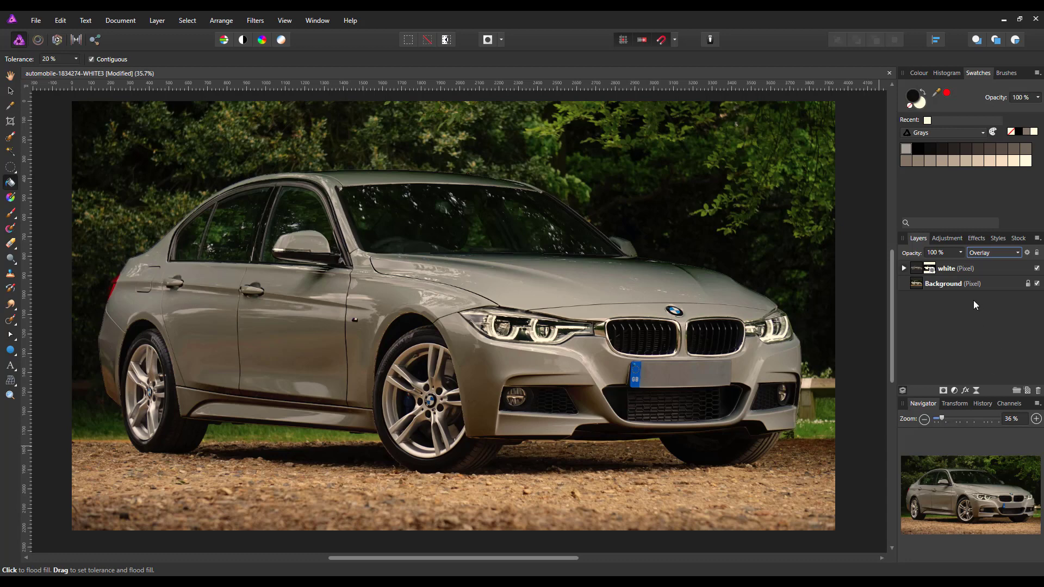
Step: Expand the white layer group and add a Black & White adjustment above the nested black fill
{"action": "left_click", "coordinate": [903, 269]}
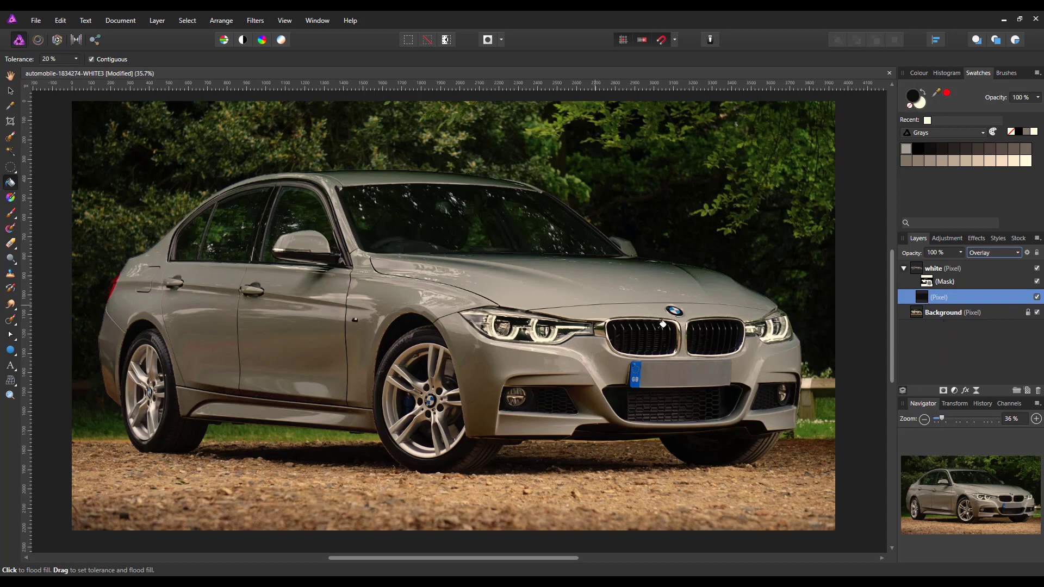
{"action": "left_click", "coordinate": [955, 390]}
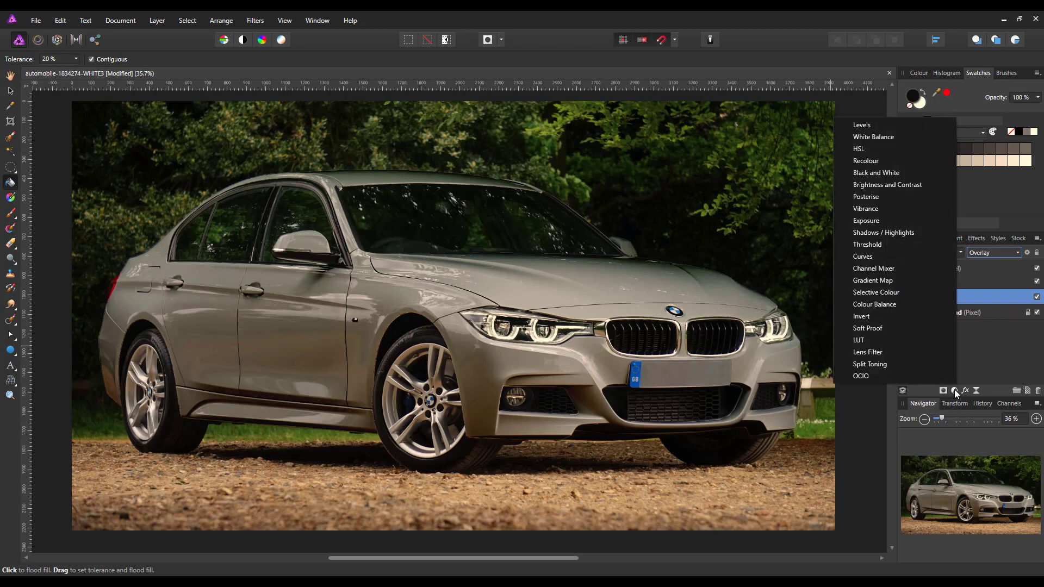
{"action": "left_click", "coordinate": [869, 174]}
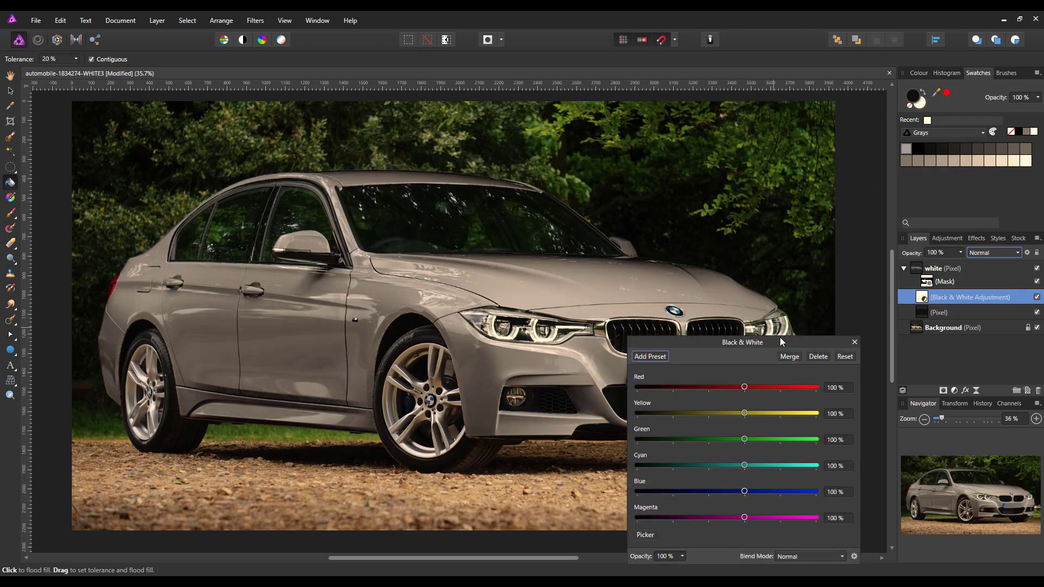
{"action": "left_click_drag", "start_coordinate": [800, 347], "coordinate": [869, 229]}
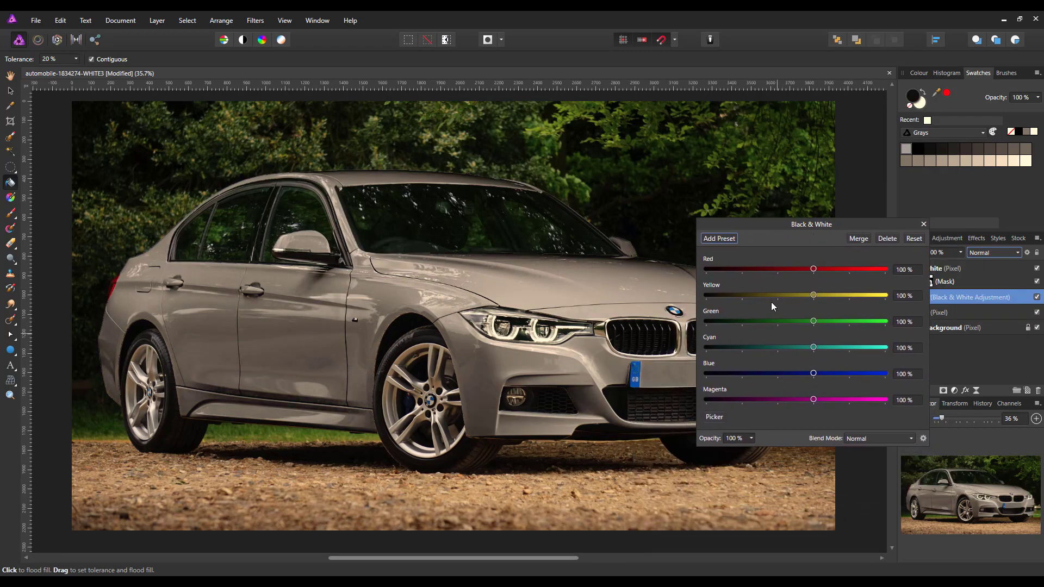
Step: Set the Black & White adjustment's blend mode to Colour Burn and close its settings
{"action": "left_click", "coordinate": [911, 439]}
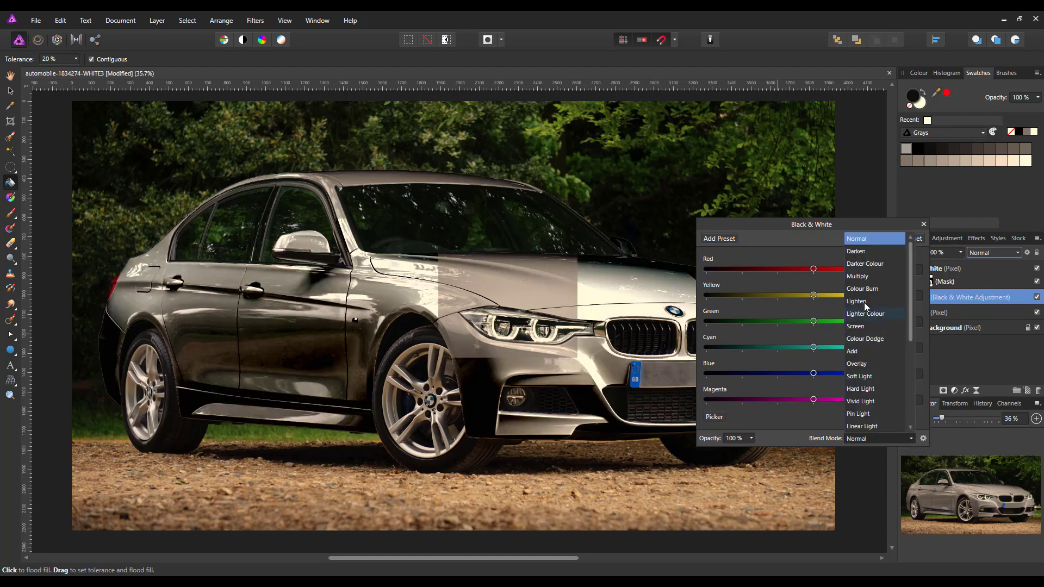
{"action": "left_click", "coordinate": [862, 288]}
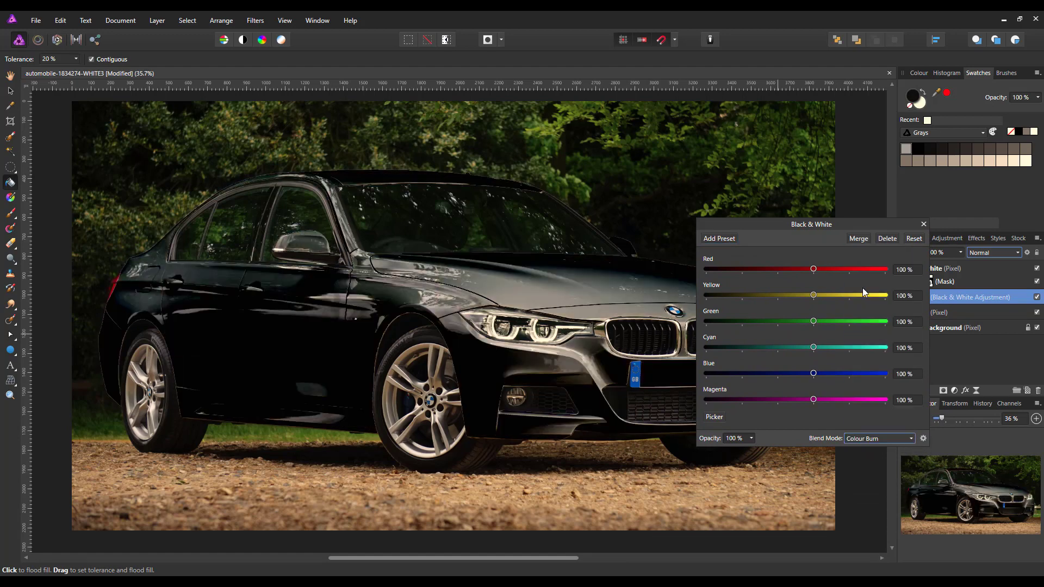
{"action": "mouse_move", "coordinate": [842, 230]}
{"action": "left_mouse_down"}
{"action": "mouse_move", "coordinate": [986, 226]}
{"action": "mouse_move", "coordinate": [909, 290]}
{"action": "mouse_move", "coordinate": [806, 210]}
{"action": "left_mouse_up"}
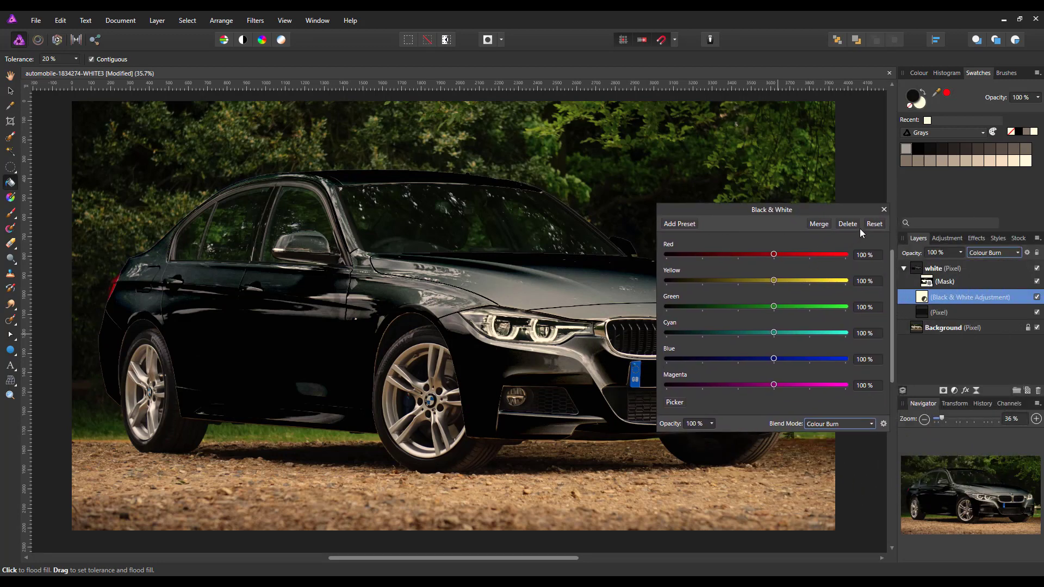
{"action": "left_click", "coordinate": [883, 210]}
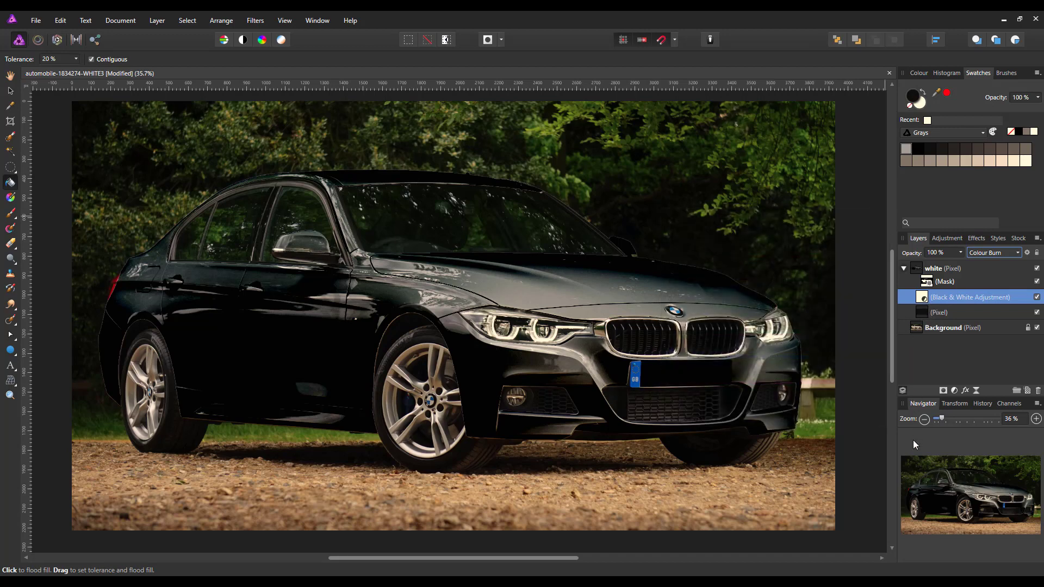
Step: Add a Curves adjustment above the Black & White adjustment and pull the curve's midpoint down to darken the car body
{"action": "left_click", "coordinate": [954, 390]}
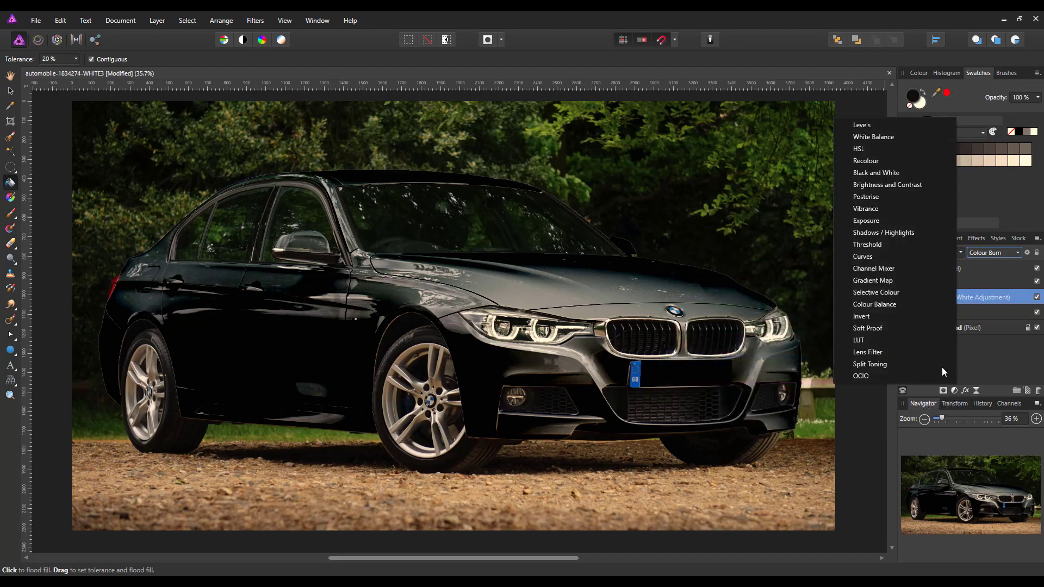
{"action": "left_click", "coordinate": [875, 256]}
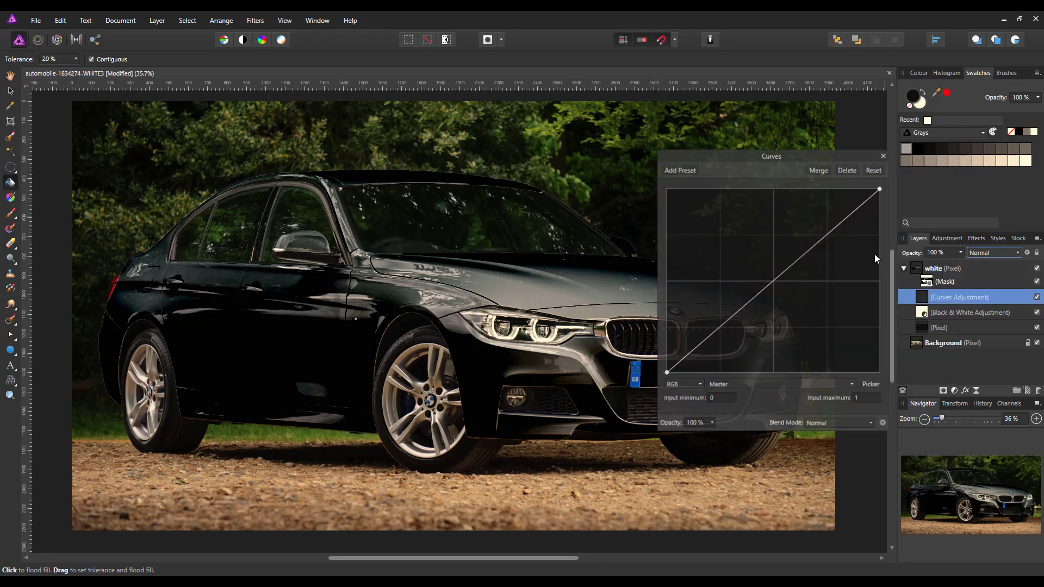
{"action": "left_click_drag", "start_coordinate": [811, 156], "coordinate": [937, 117]}
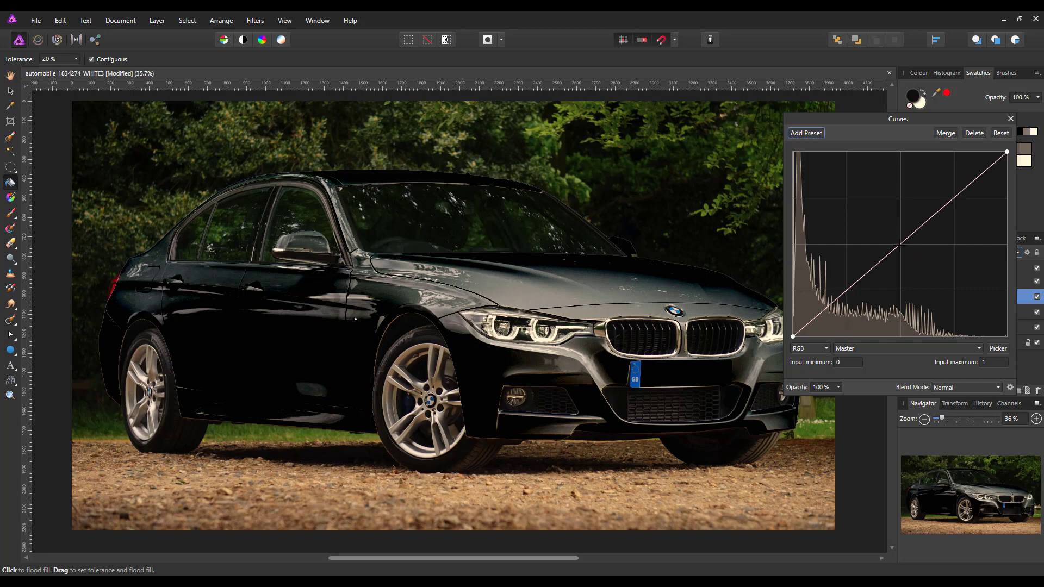
{"action": "left_click_drag", "start_coordinate": [900, 245], "coordinate": [927, 256]}
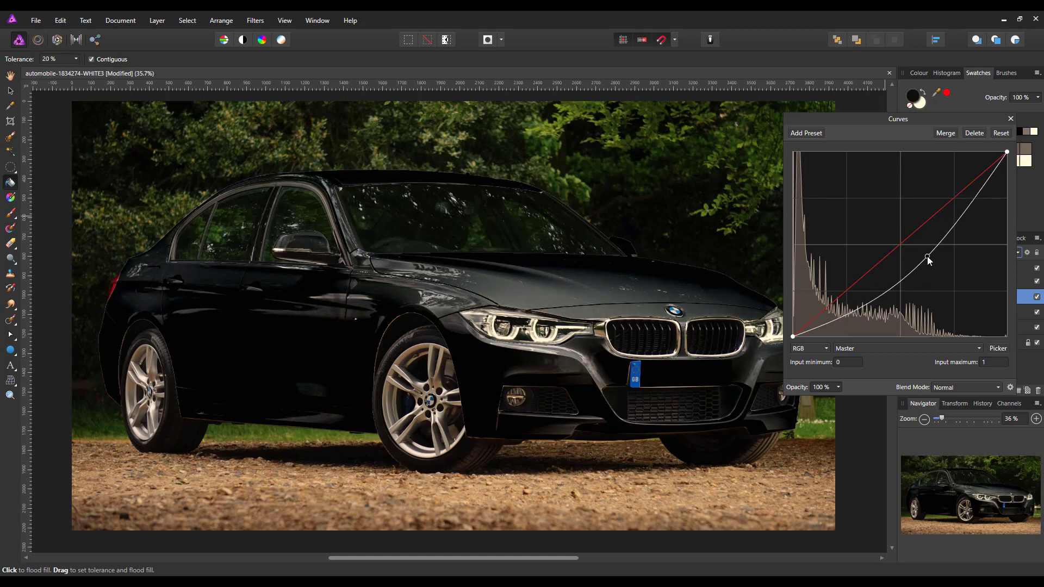
{"action": "left_click", "coordinate": [1010, 119]}
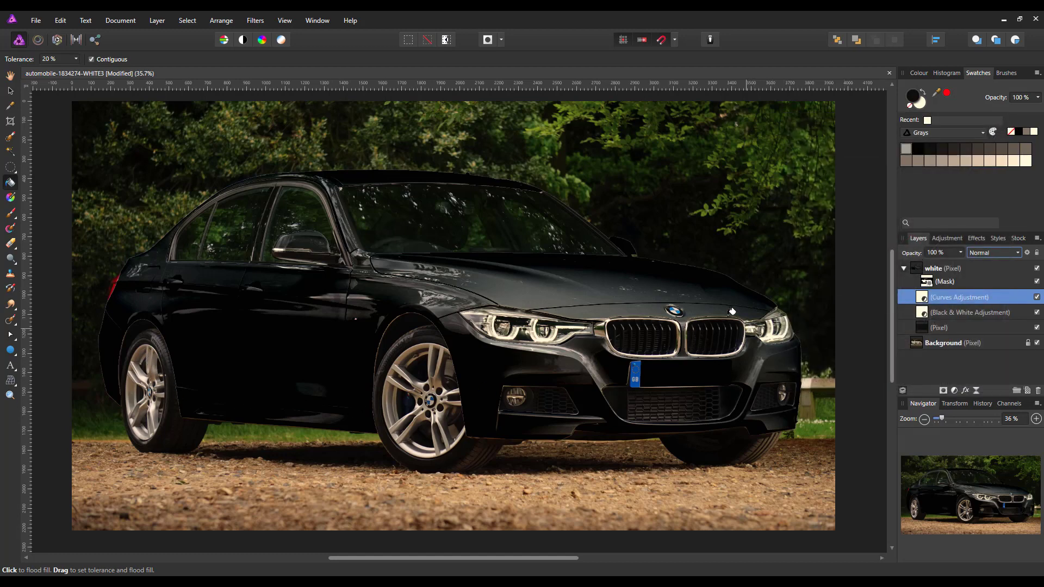